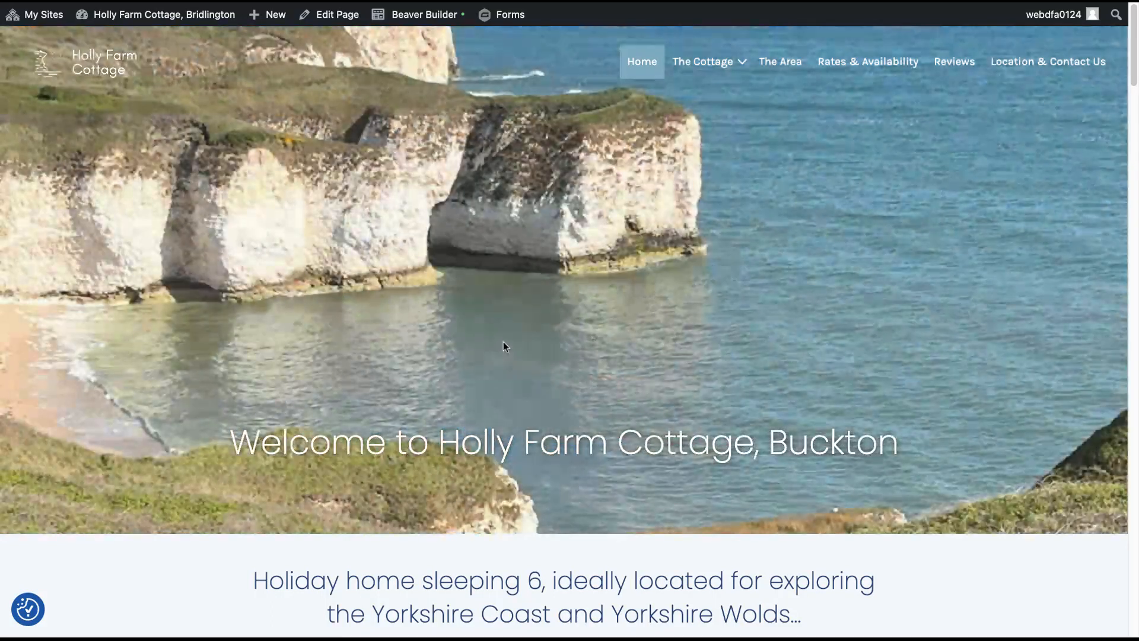
Step: Look through the images used on the Holly Farm Cottage homepage, from the welcome banner down to the Photo Blog section
scroll(503, 345, "down", 2)
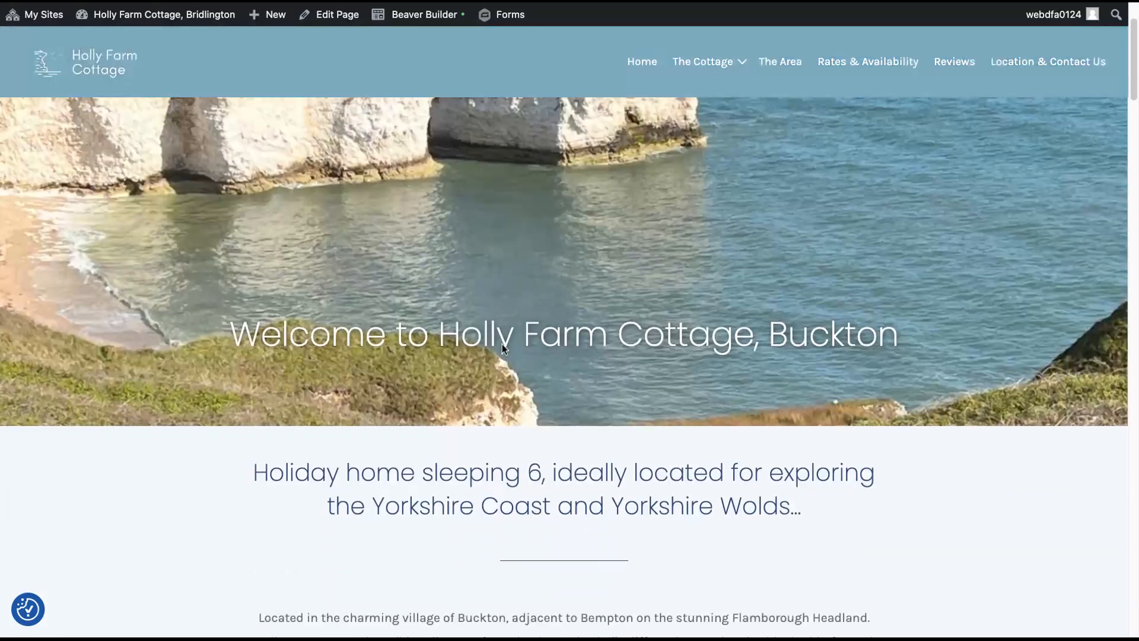
scroll(502, 343, "down", 15)
scroll(468, 353, "up", 3)
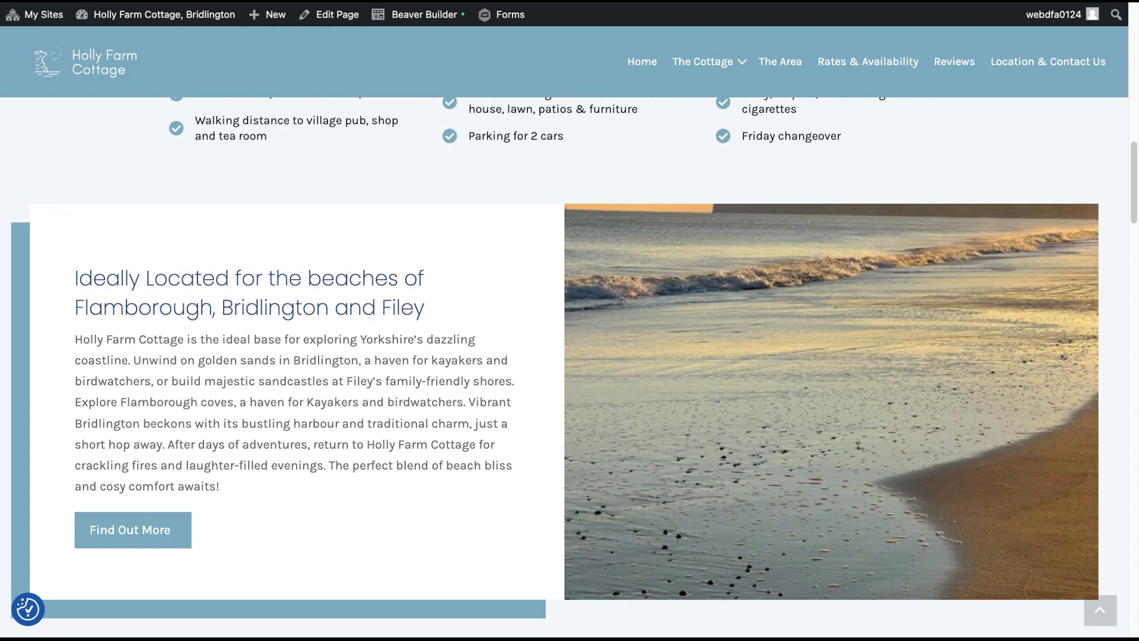
scroll(775, 378, "down", 15)
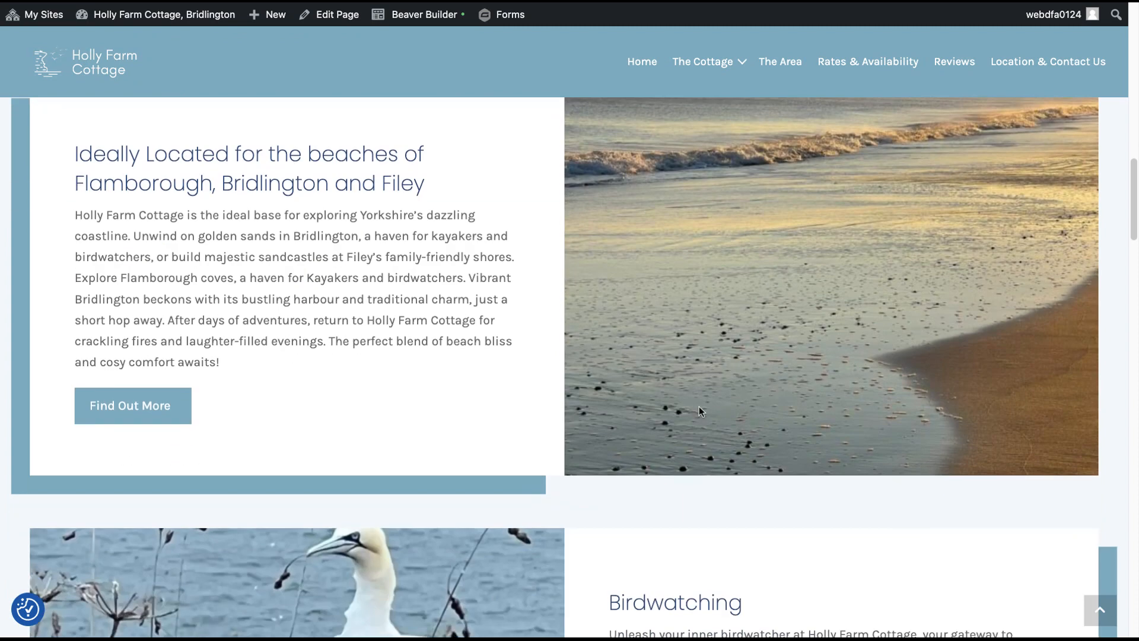
scroll(651, 442, "down", 8)
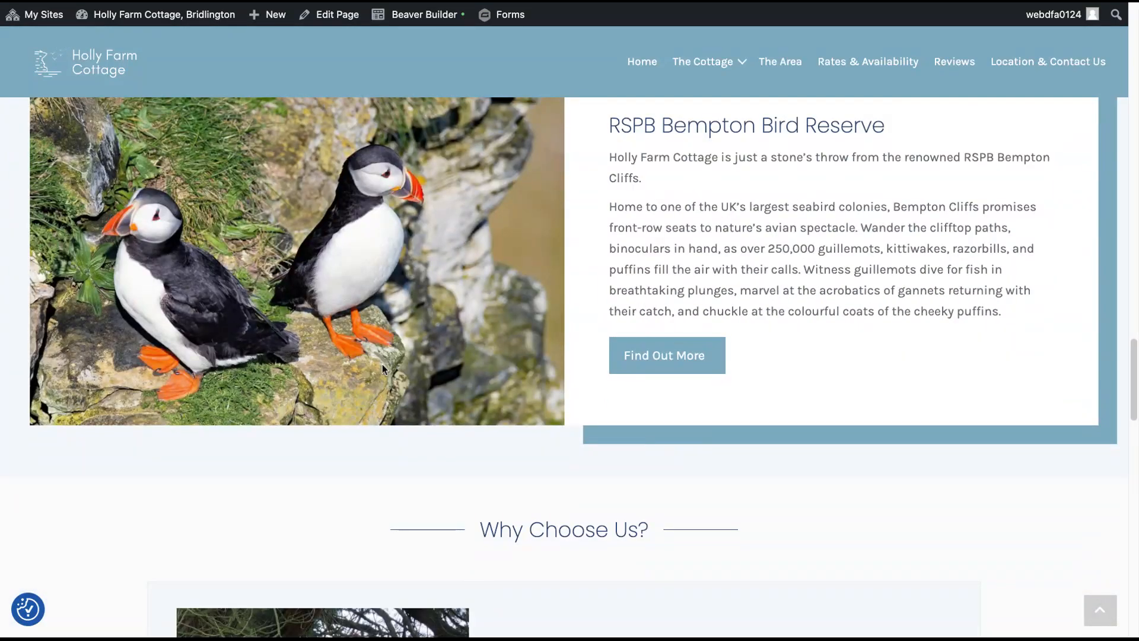
scroll(382, 368, "down", 7)
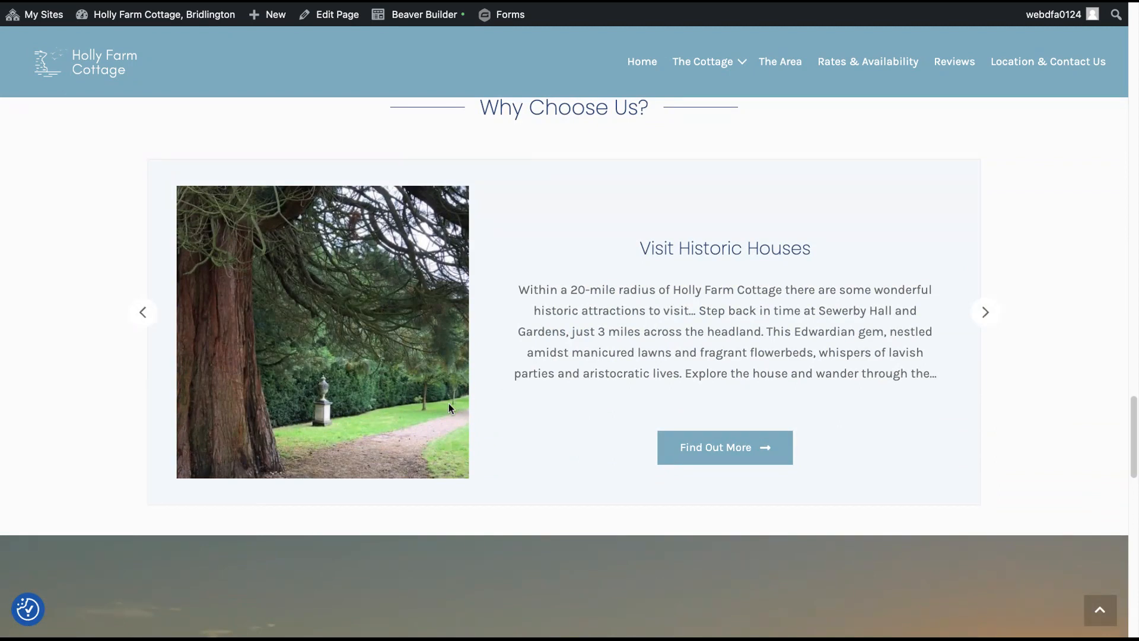
scroll(450, 401, "down", 5)
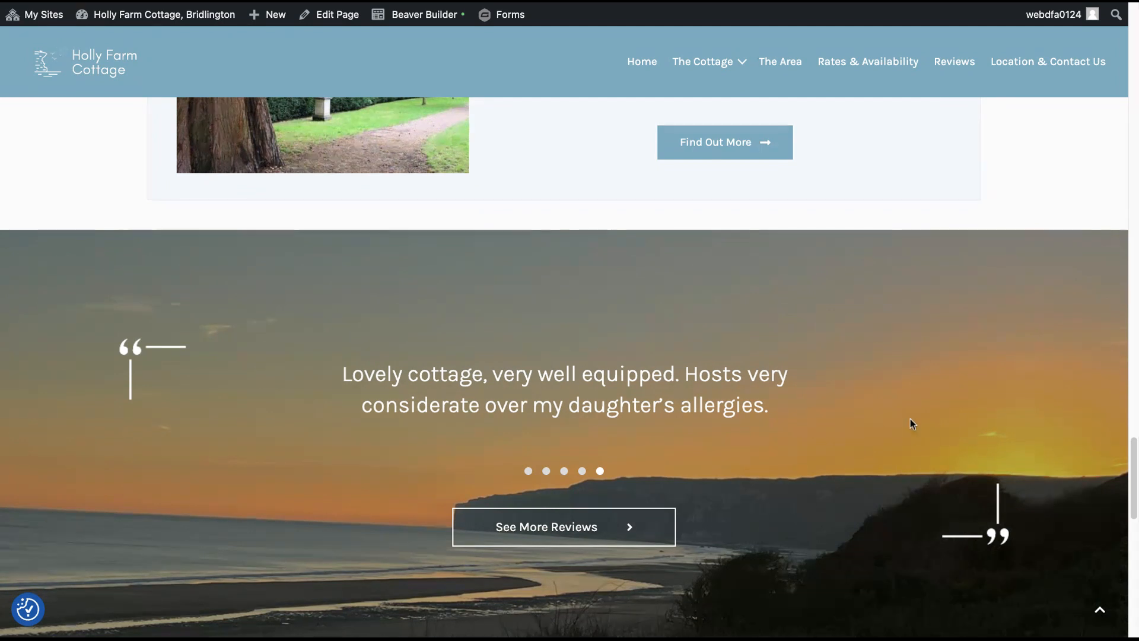
scroll(910, 420, "down", 1)
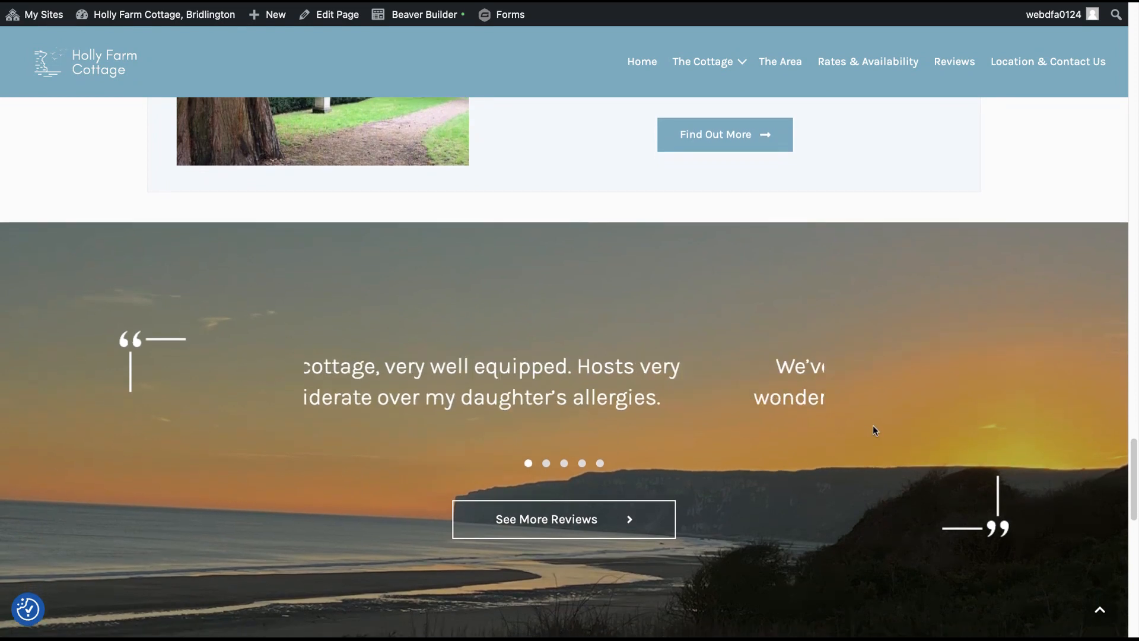
scroll(913, 439, "down", 1)
scroll(913, 439, "down", 1)
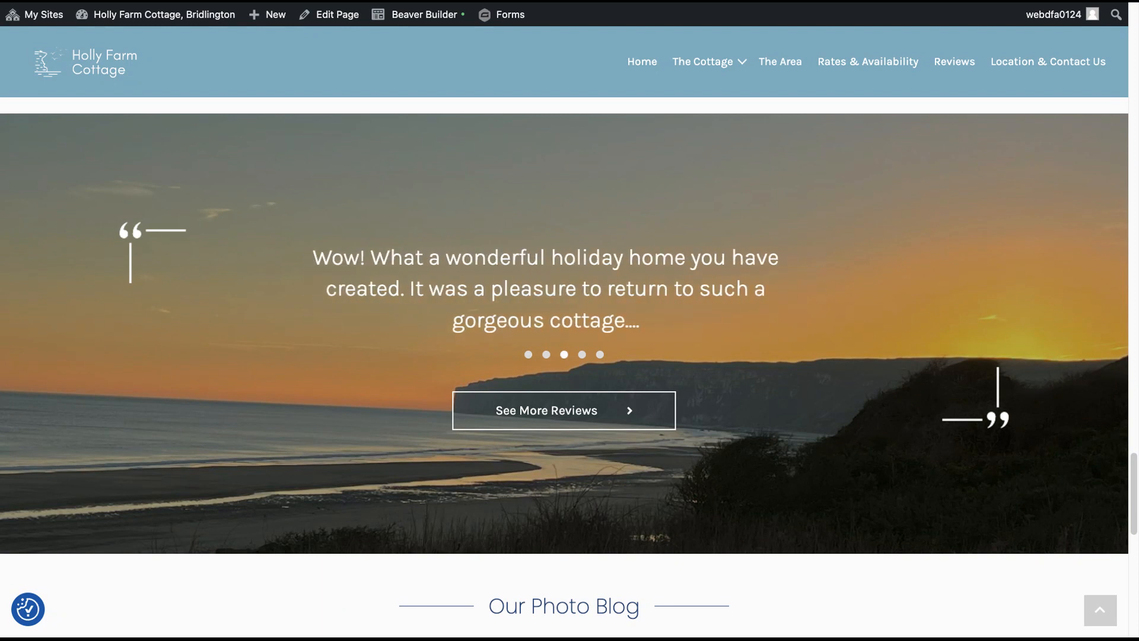
scroll(196, 321, "down", 4)
scroll(190, 346, "down", 1)
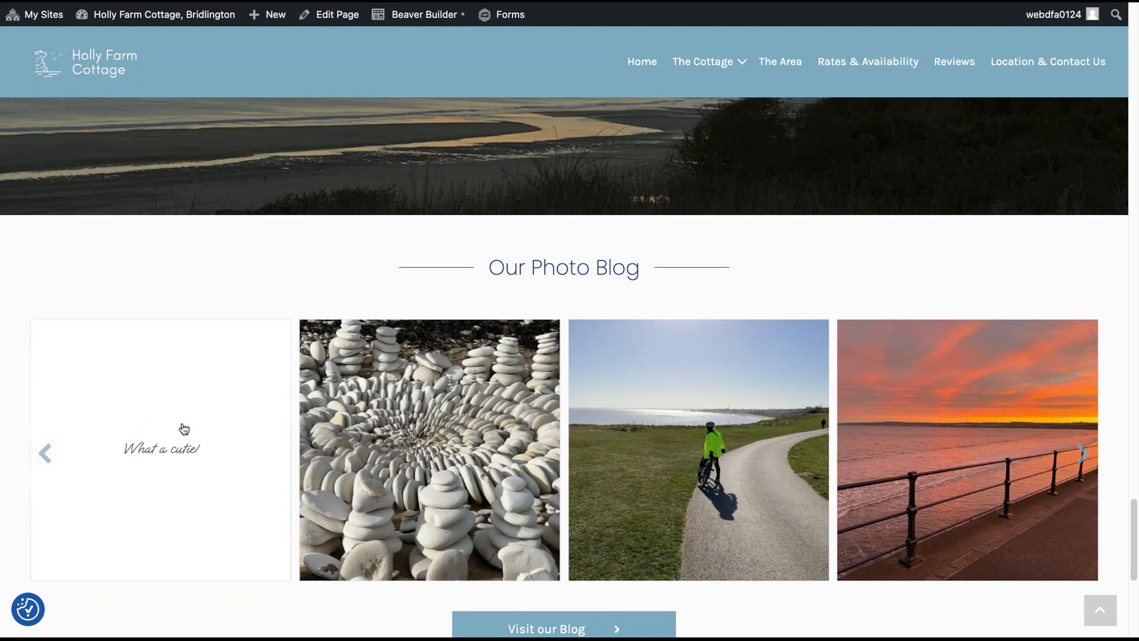
Step: View the "What a cutie!" photo blog post and the following slide of the homepage's Why Choose Us carousel
left_click(184, 429)
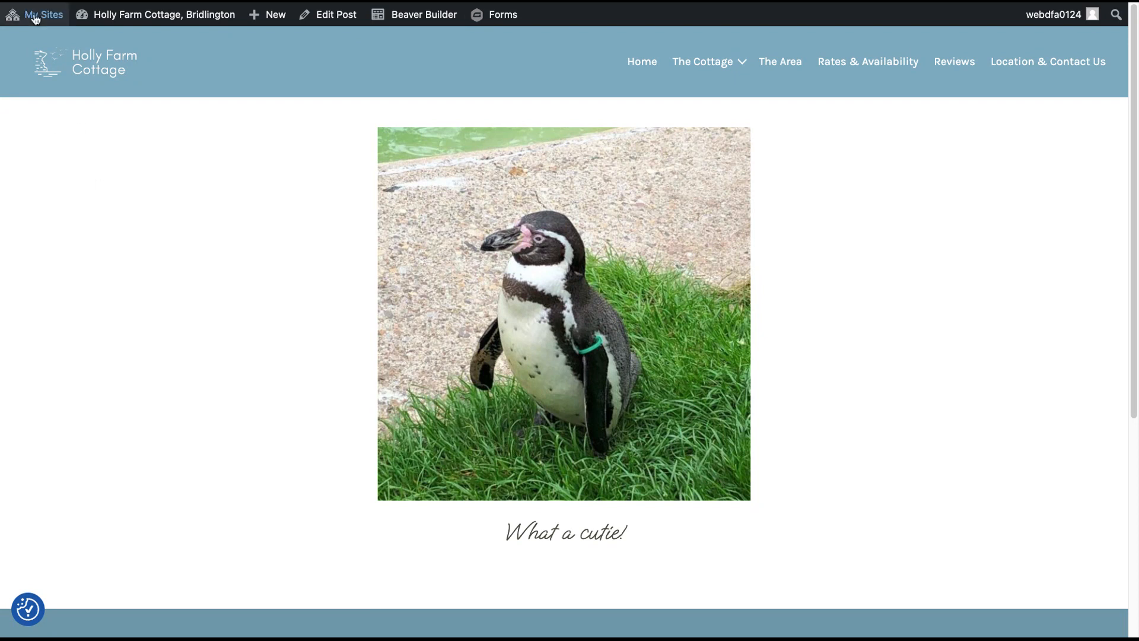
key("alt+Left")
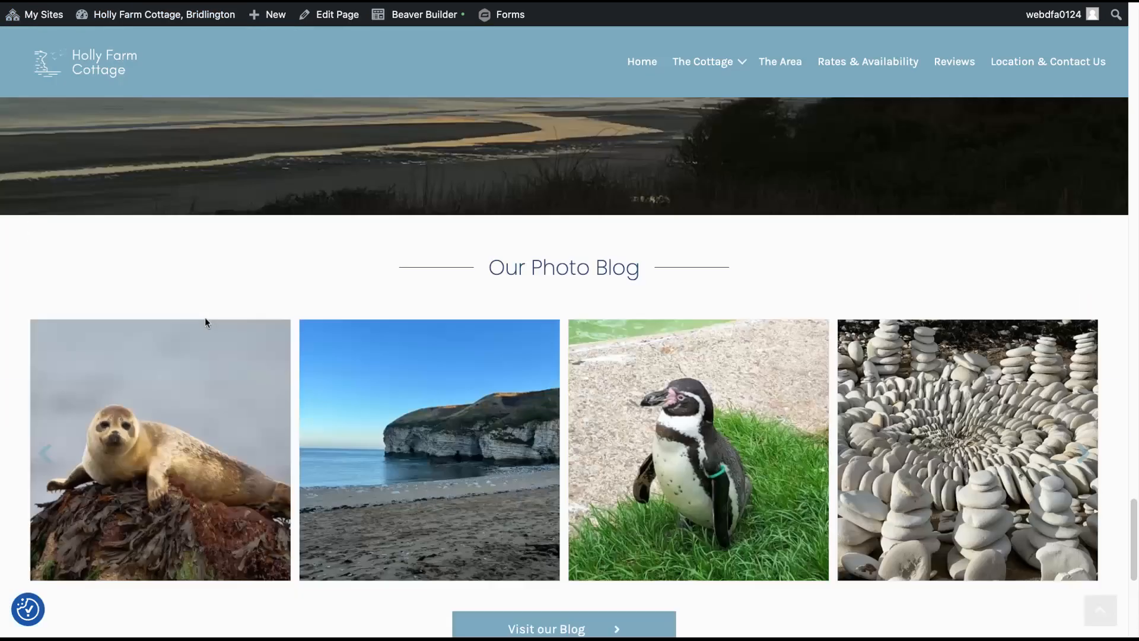
scroll(959, 282, "up", 15)
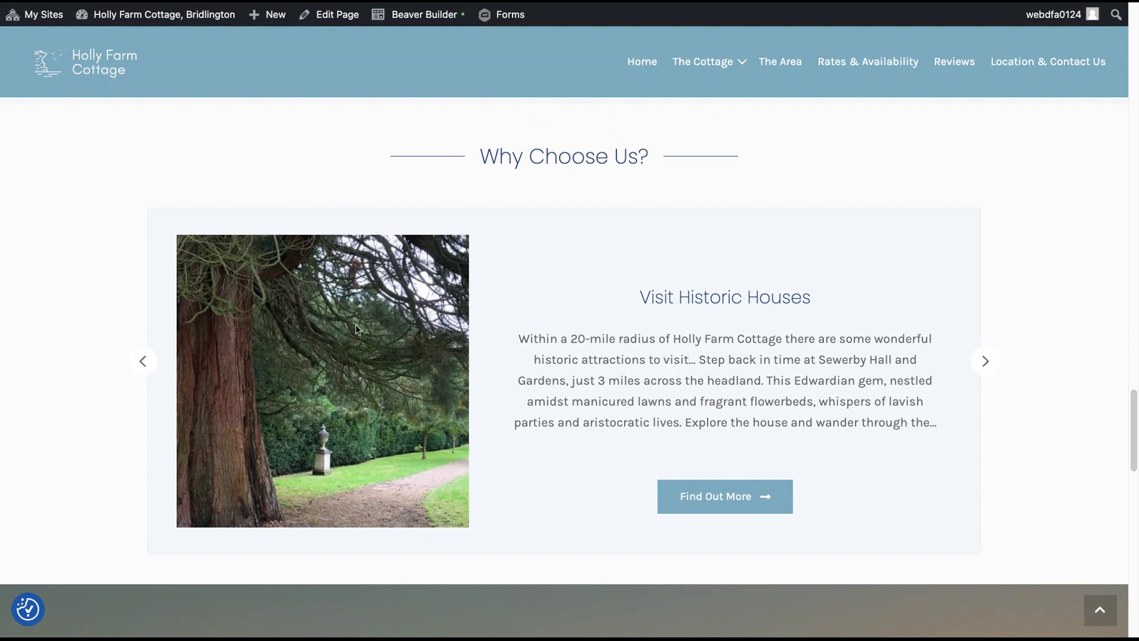
left_click(985, 361)
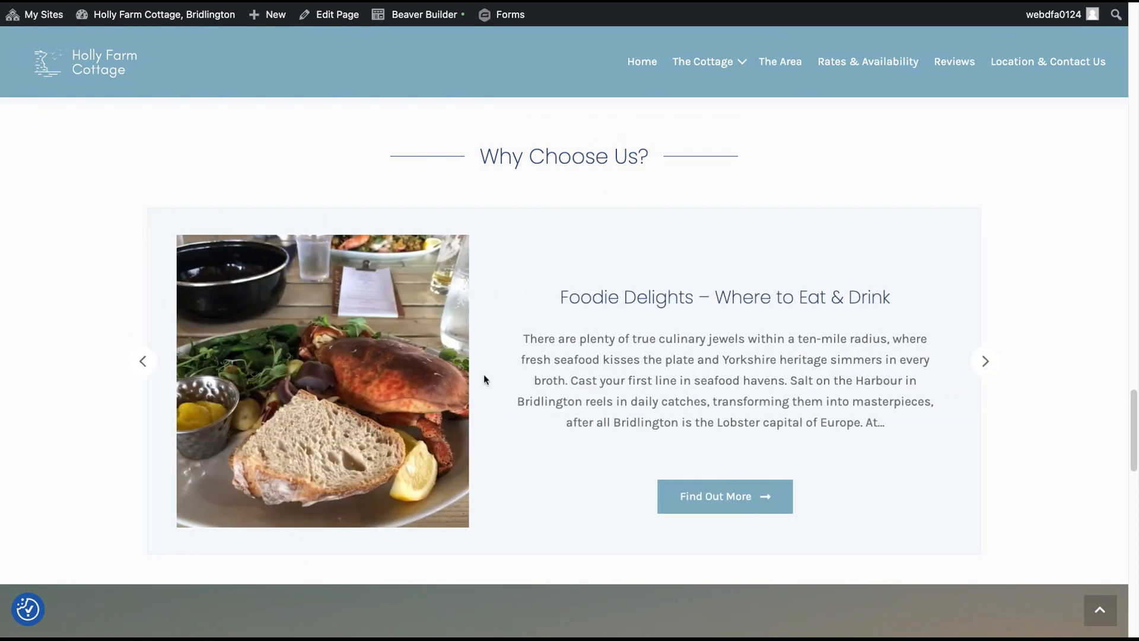
scroll(474, 350, "down", 15)
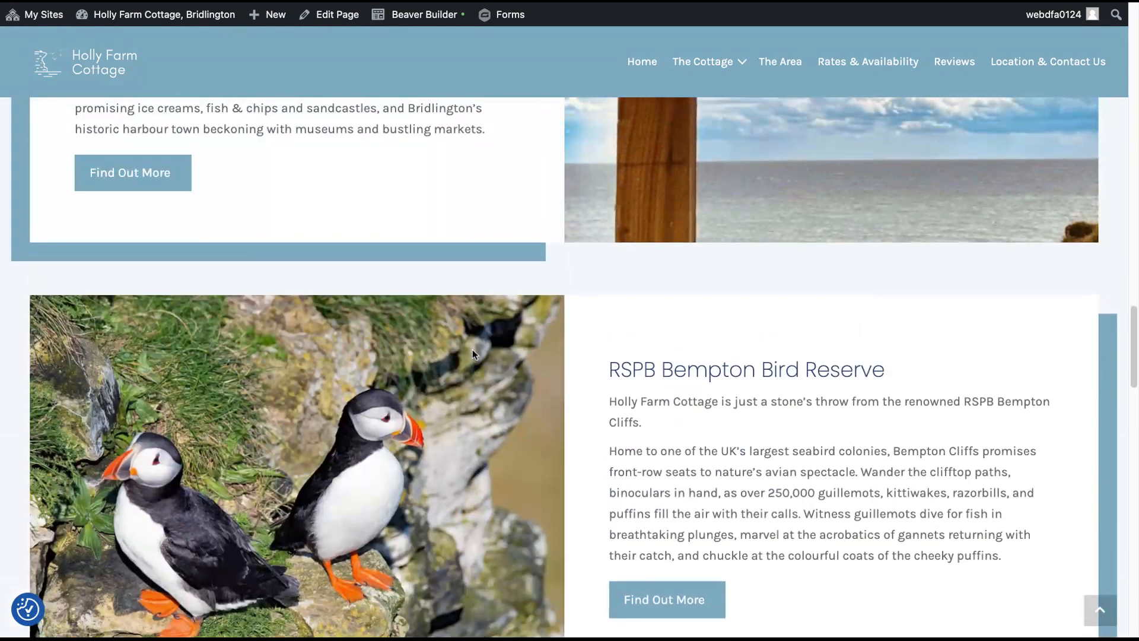
scroll(734, 355, "up", 20)
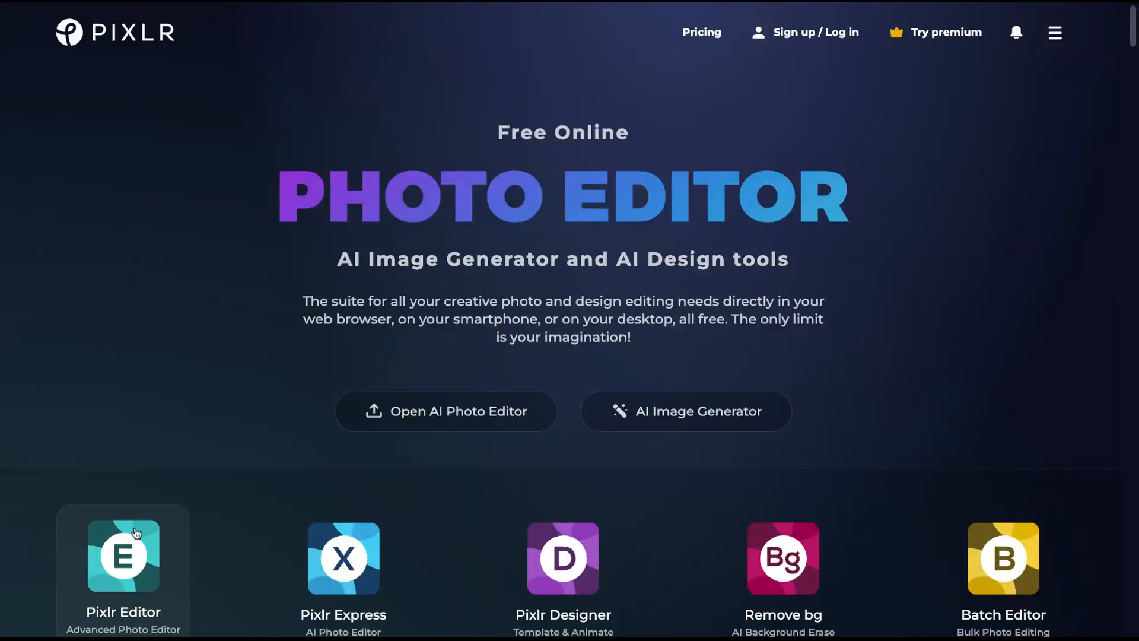
Step: Switch to Pixlr Editor and open the workshop photo, pre-resized to Full HD at 1920 x 1280
left_click(140, 558)
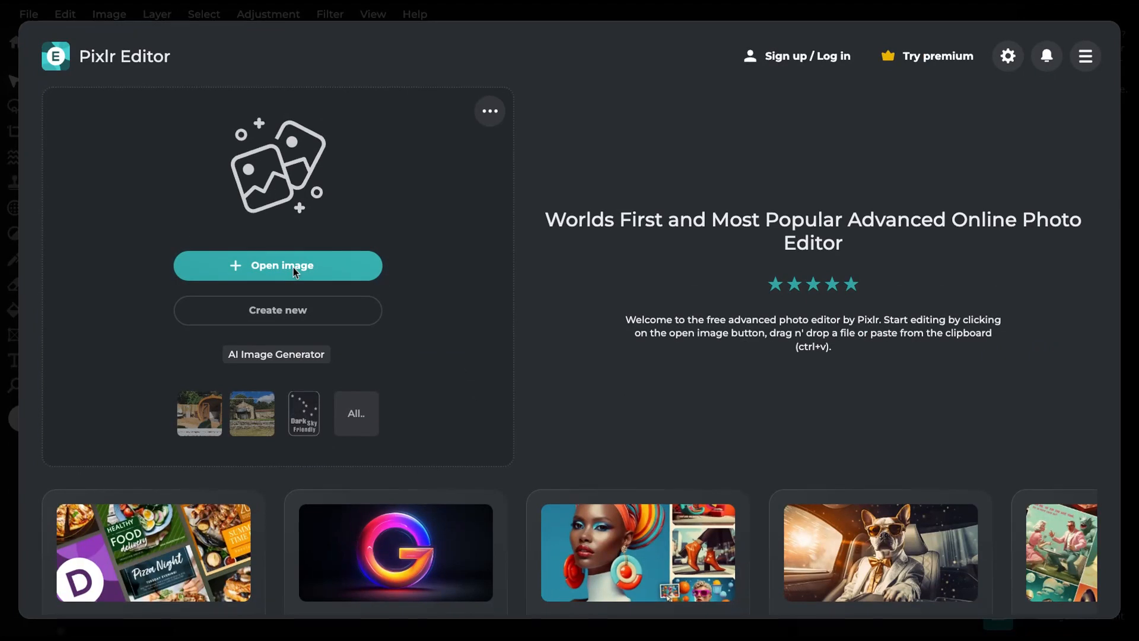
left_click(293, 267)
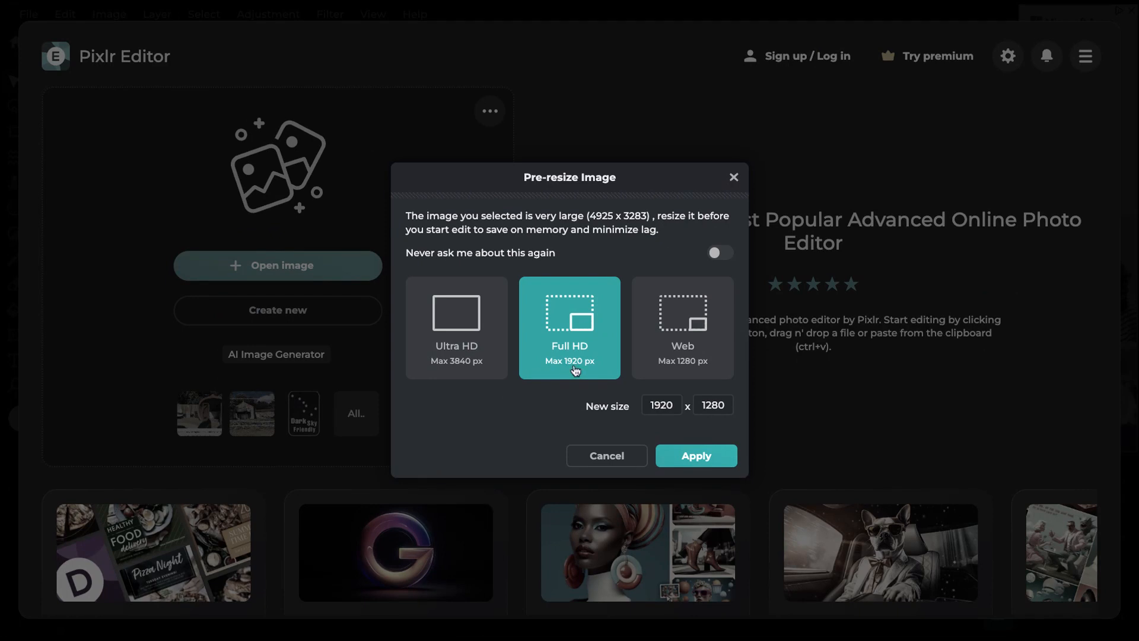
left_click(691, 458)
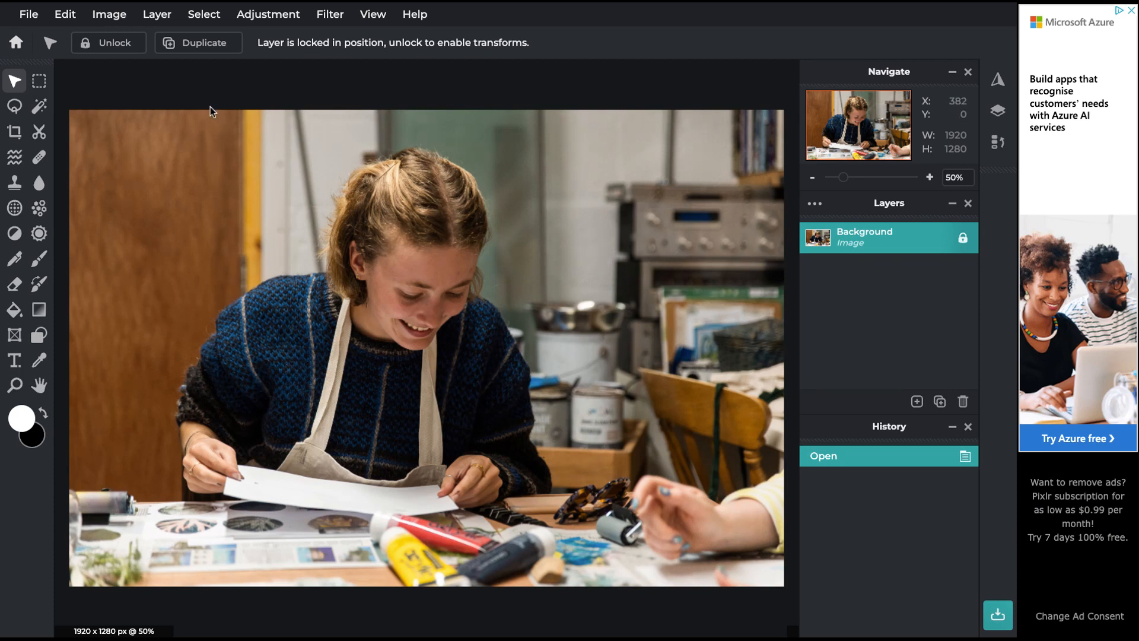
Step: Resize the image to a width of 1220 px with the aspect constraint on, and fit it to the view
left_click(118, 18)
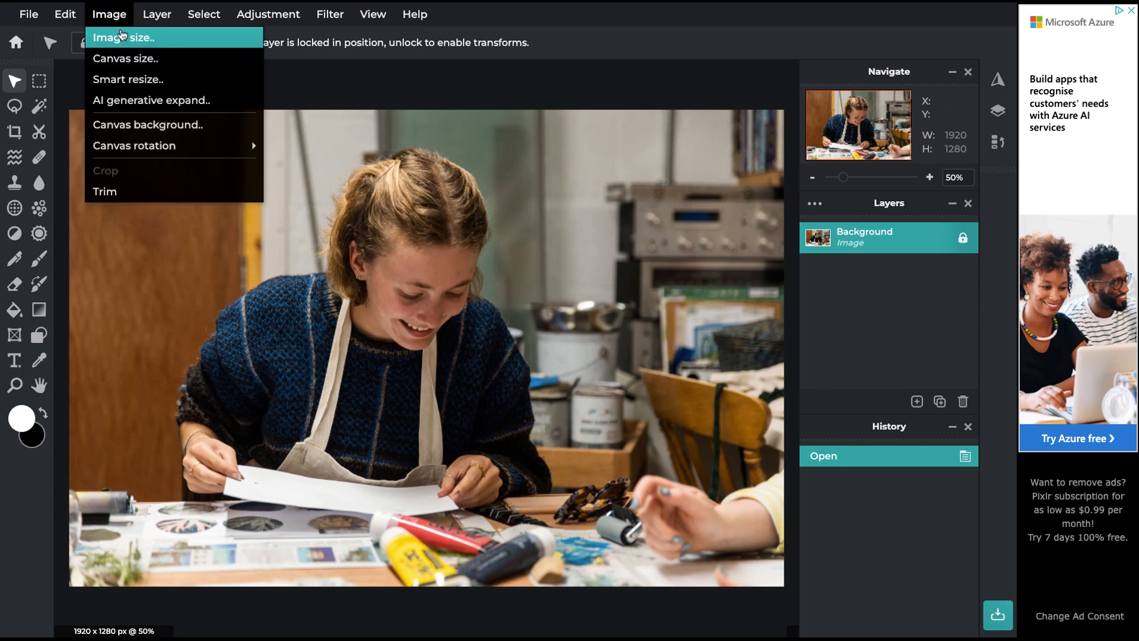
left_click(123, 38)
left_click(687, 260)
key("BackSpace")
type("220")
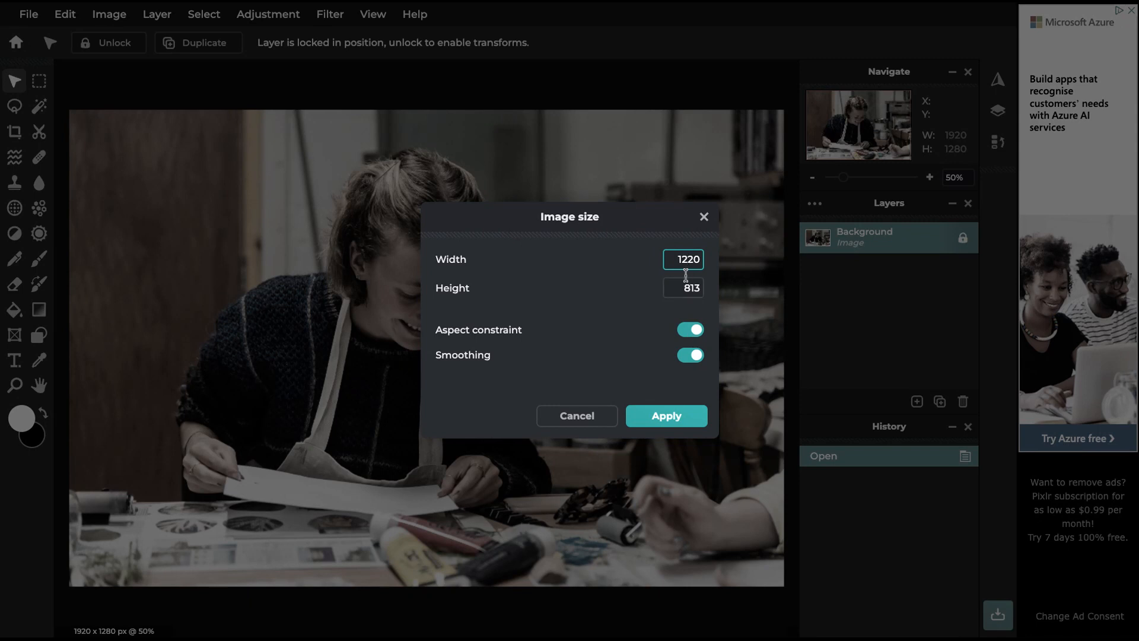
left_click(671, 420)
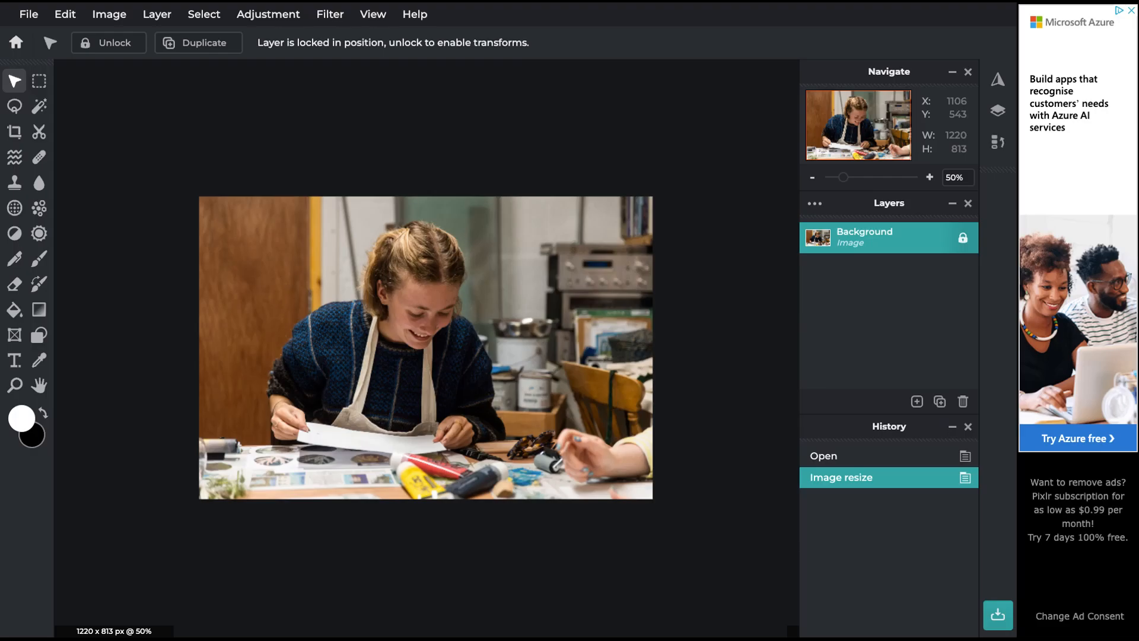
key("ctrl+0")
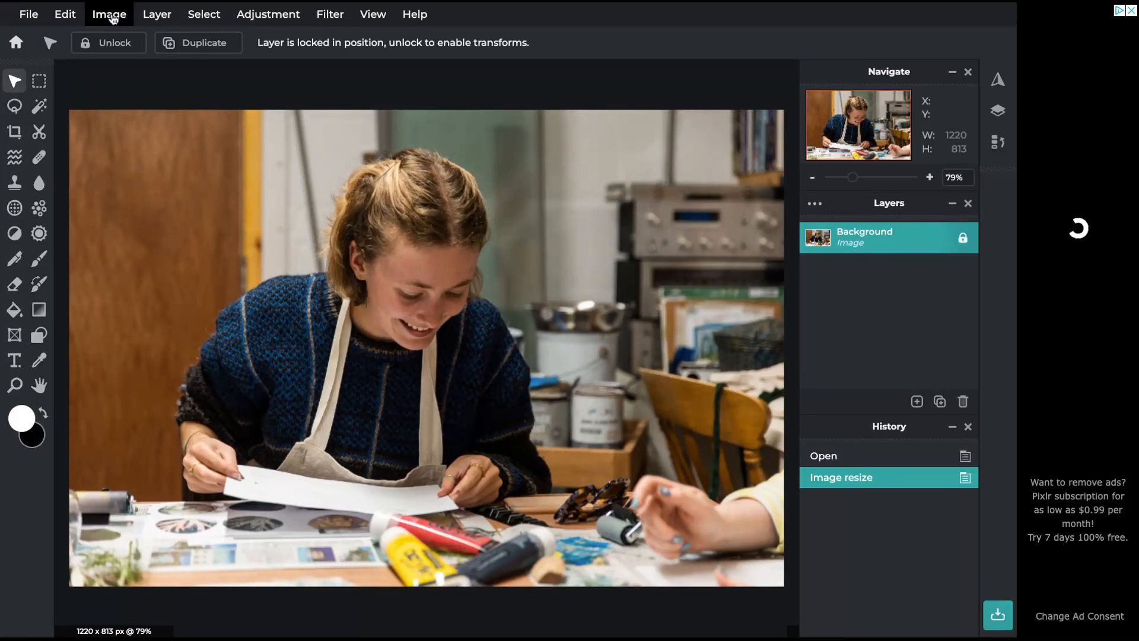
Step: Try saving the image as a JPG at Med quality raised to 78%, and close the save settings without saving
left_click(29, 13)
mouse_move(50, 171)
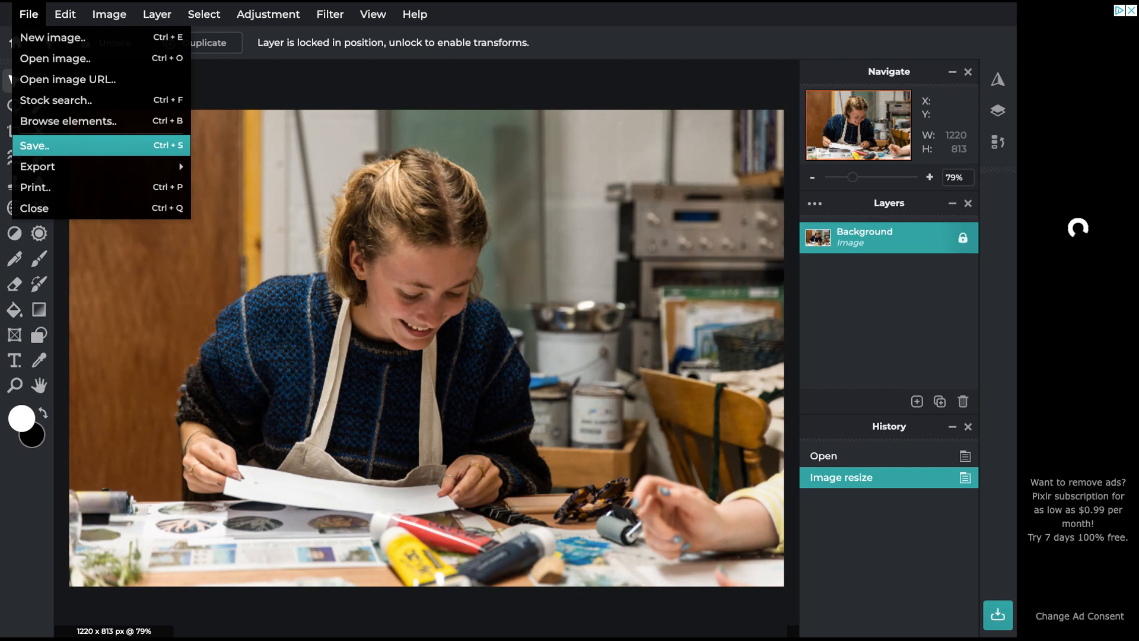
left_click(34, 145)
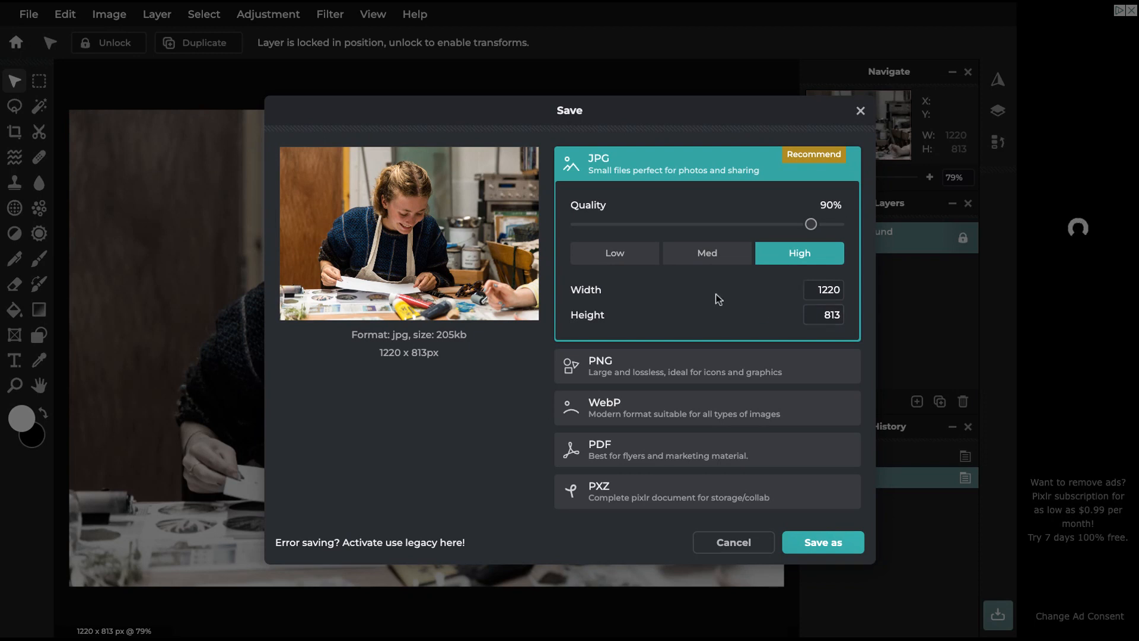
left_click_drag(476, 337, 441, 336)
left_click(709, 308)
left_click(706, 266)
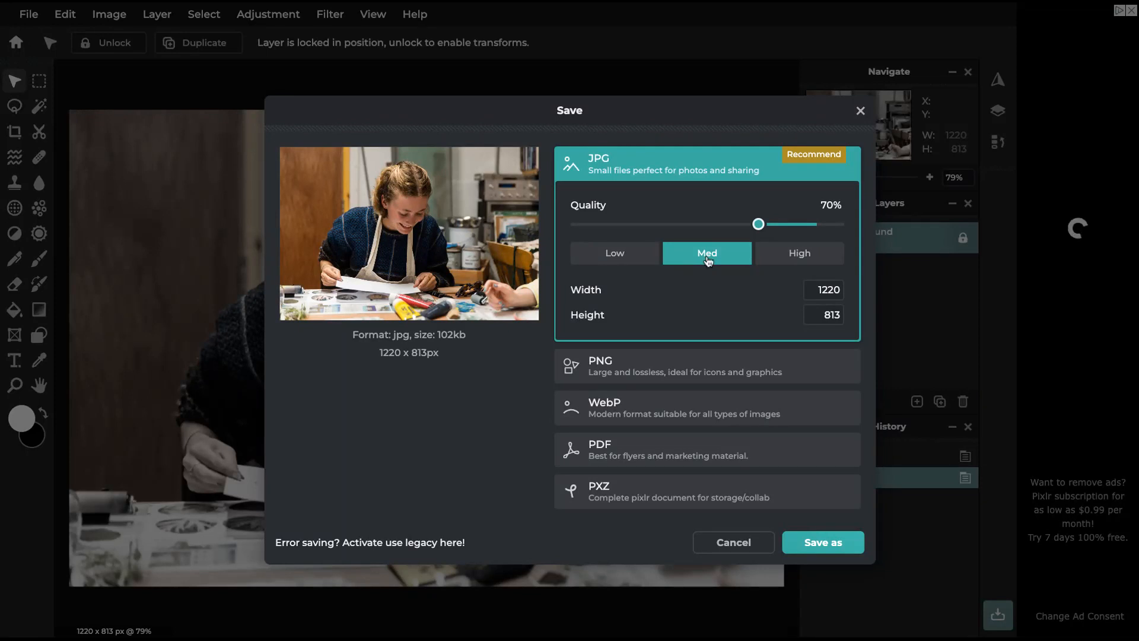
left_click_drag(758, 224, 779, 228)
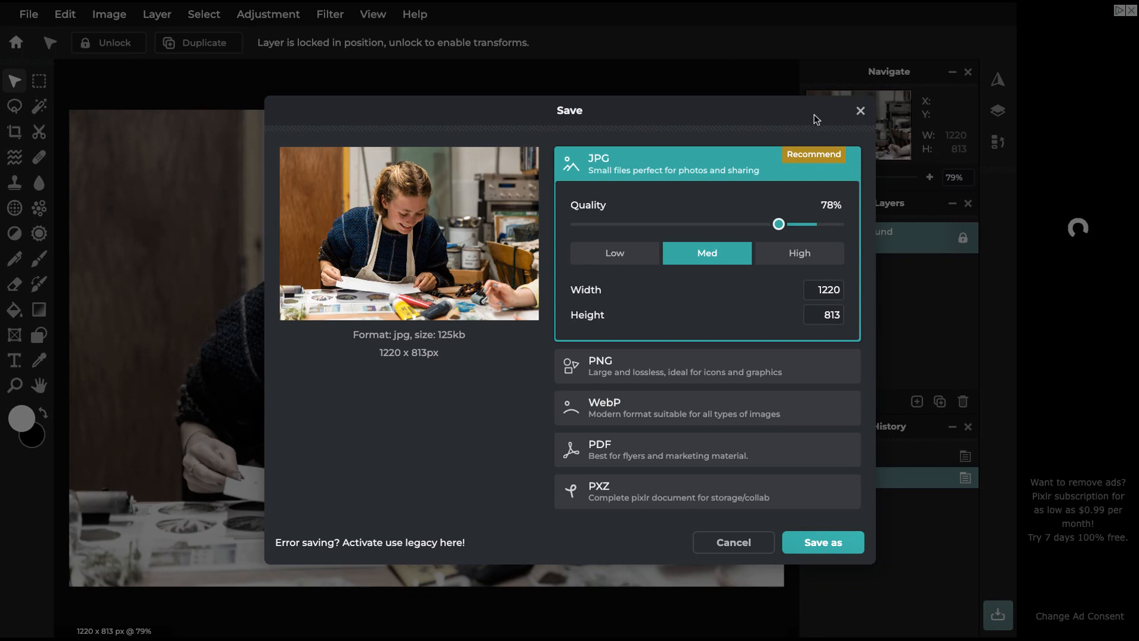
left_click(860, 112)
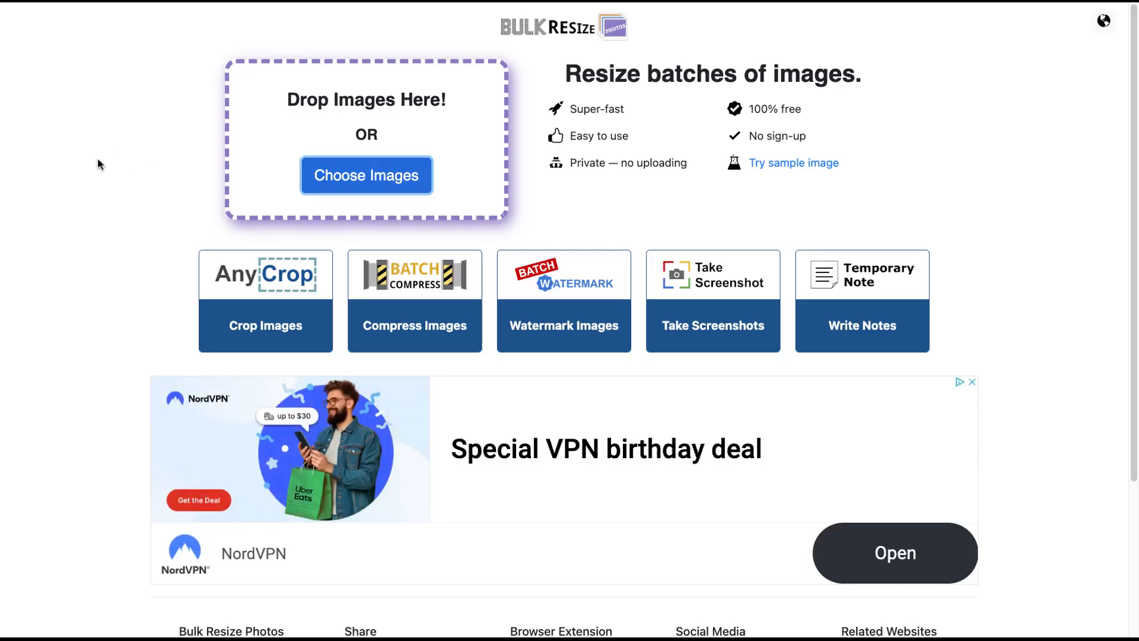
Step: Switch to Bulk Resize Photos and load the images chosen for resizing
left_click(376, 178)
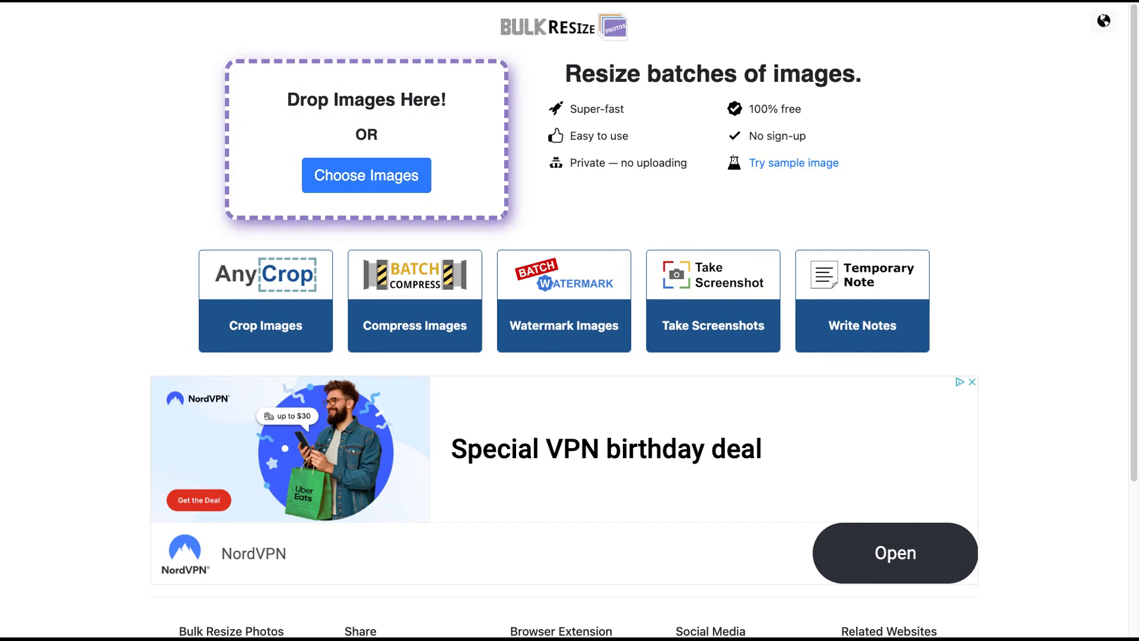
key("Return")
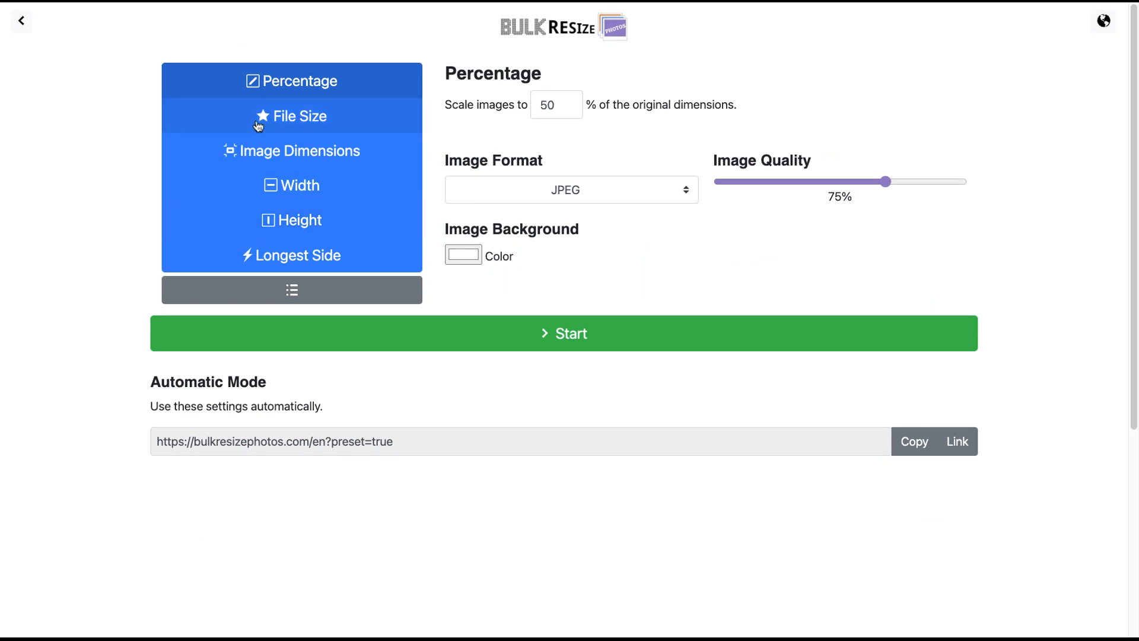
Step: Try resizing by a File Size limit of 252 kB and by a Longest Side of 1920 pixels
left_click(313, 124)
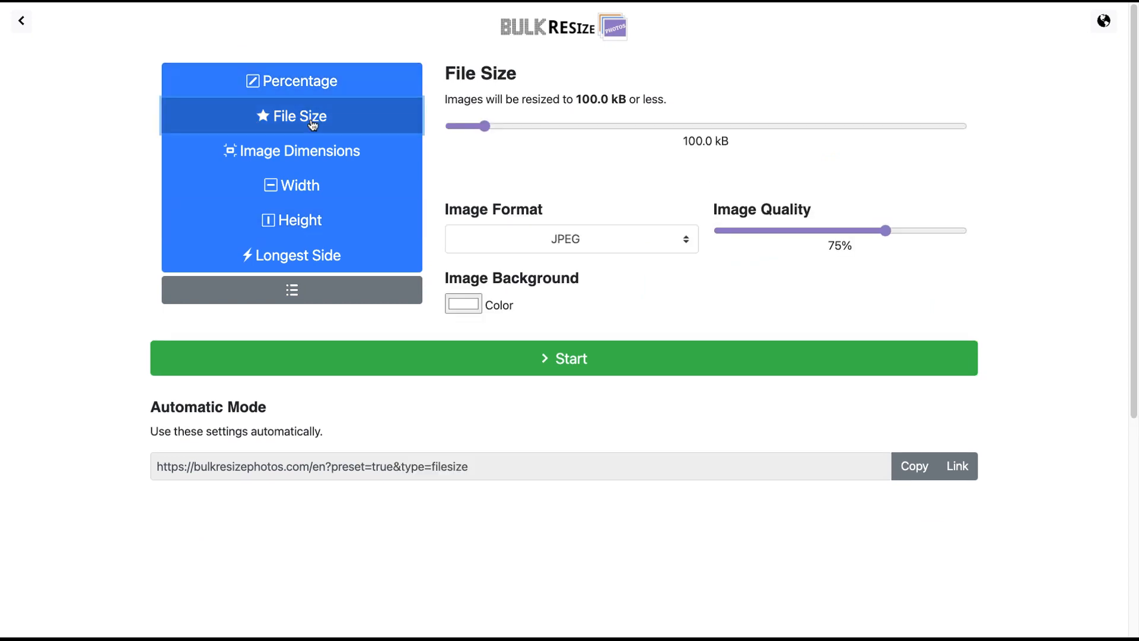
left_click_drag(553, 125, 537, 129)
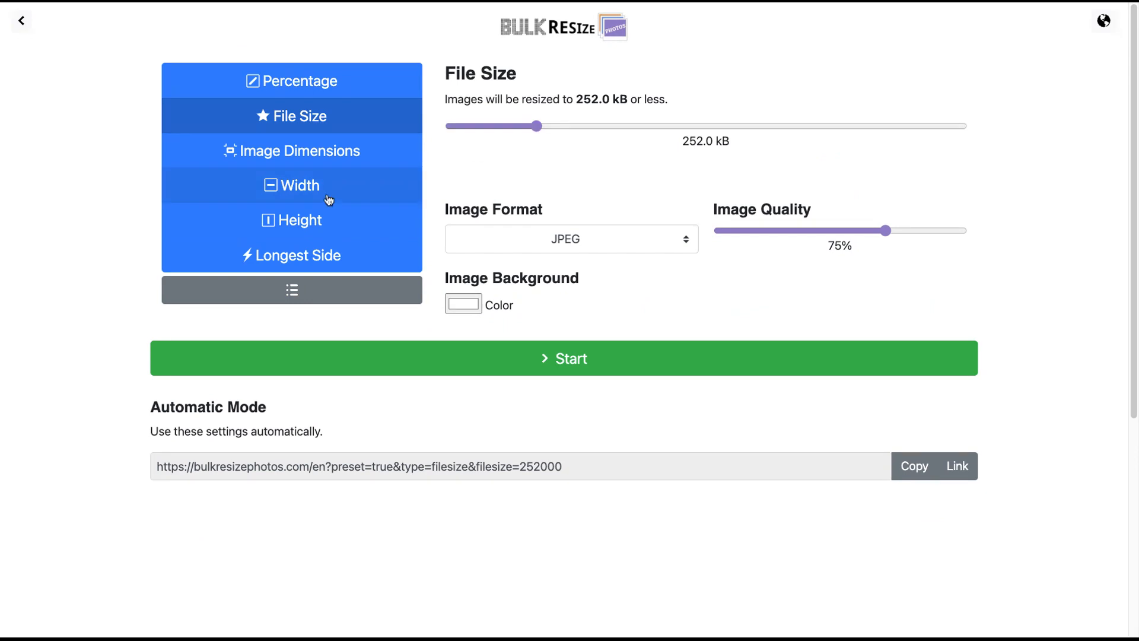
left_click(296, 254)
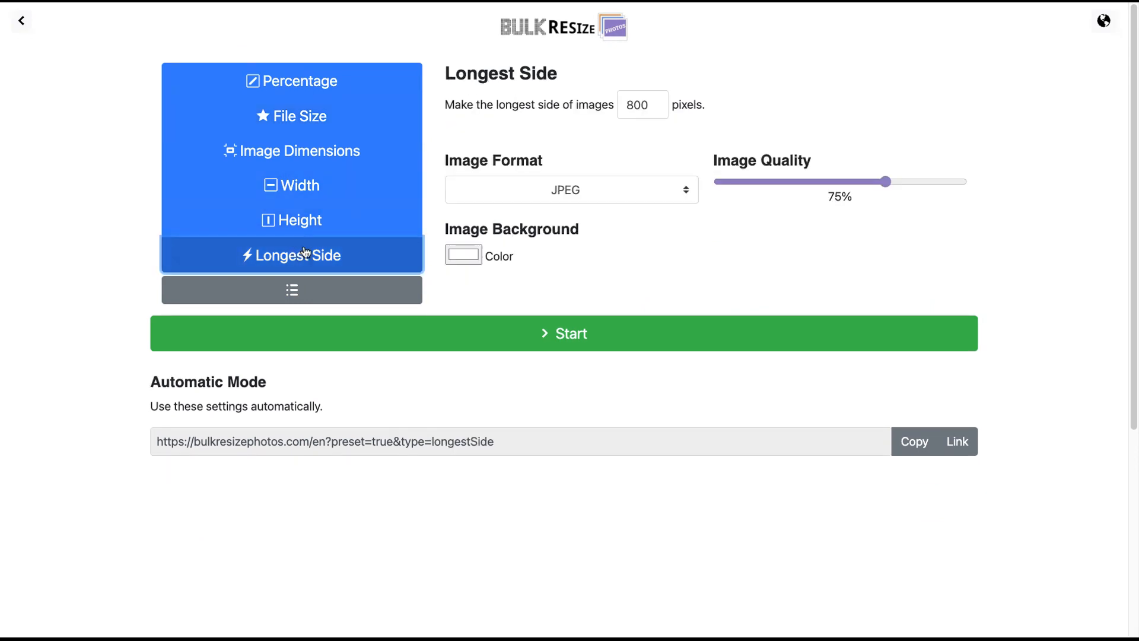
double_click(660, 108)
type("1920")
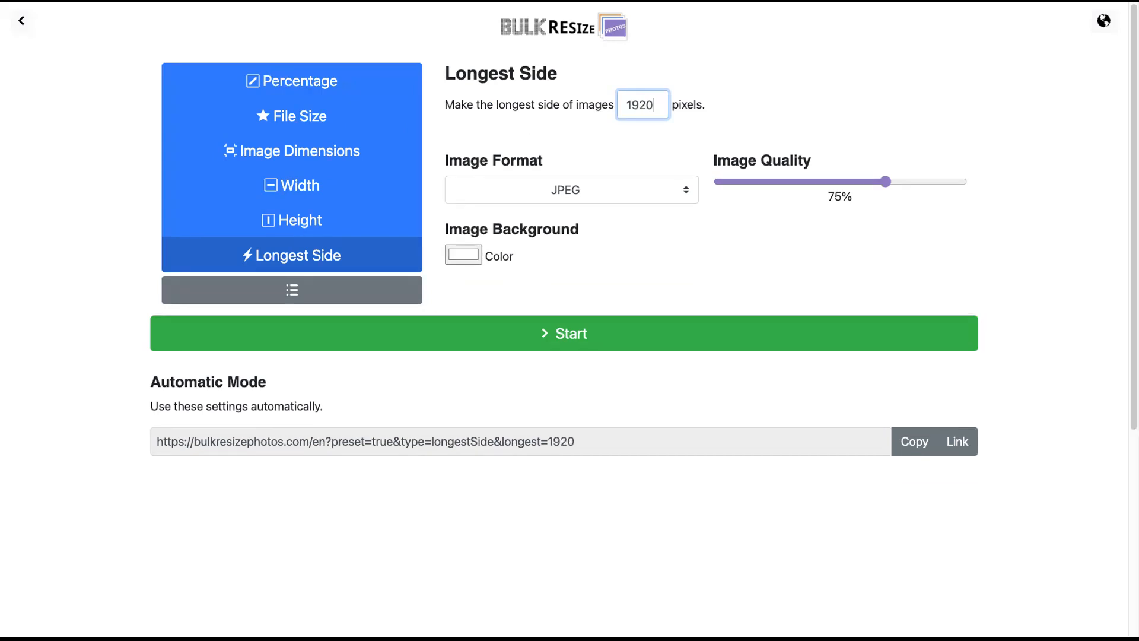
Step: Set the batch to resize by Width, making the images 1920 pixels wide
left_click(324, 224)
left_click(301, 191)
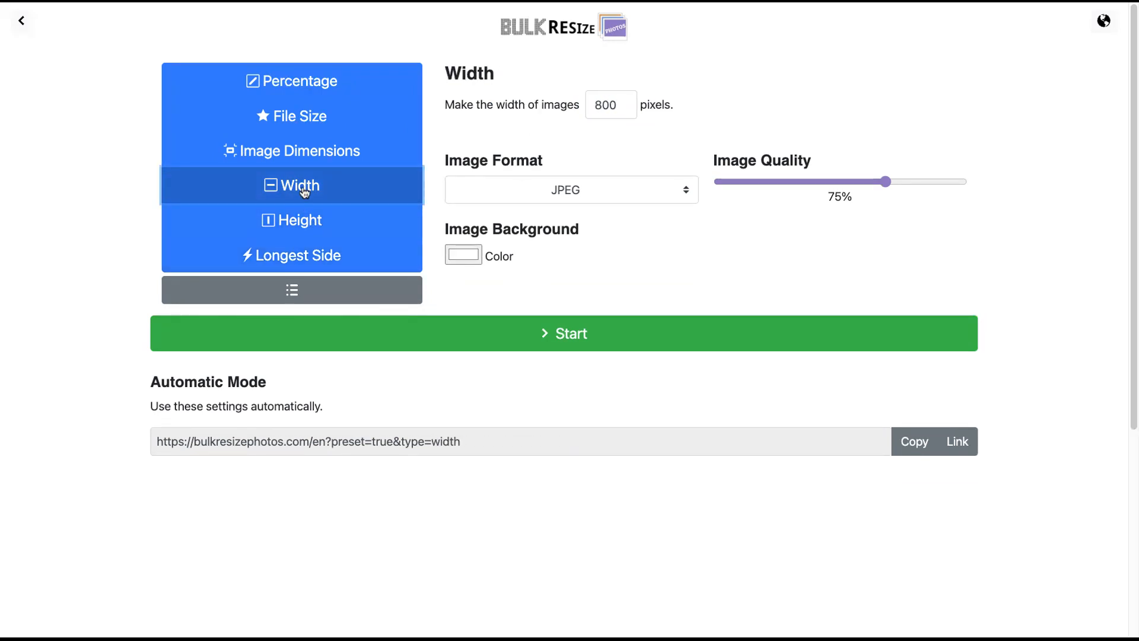
double_click(623, 102)
type("1920")
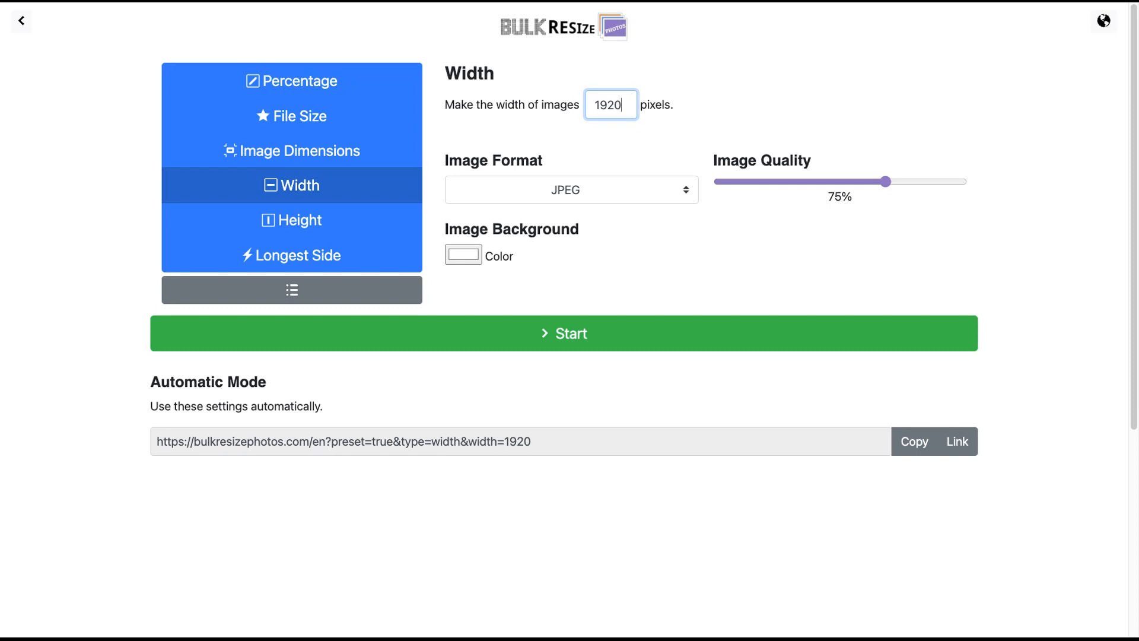
Step: Start the batch resize of the loaded images with the chosen width setting
left_click(570, 334)
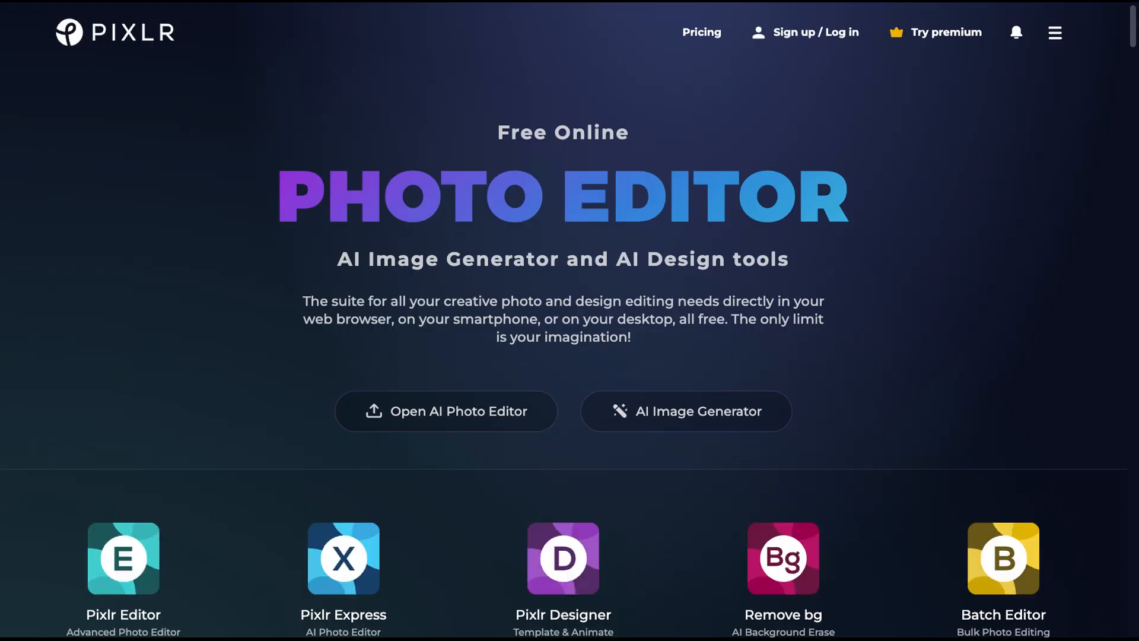
Step: Switch to Pixlr Editor and open the portrait workshop photo, pre-resized to Full HD at 1280 x 1920 pixels
left_click(123, 563)
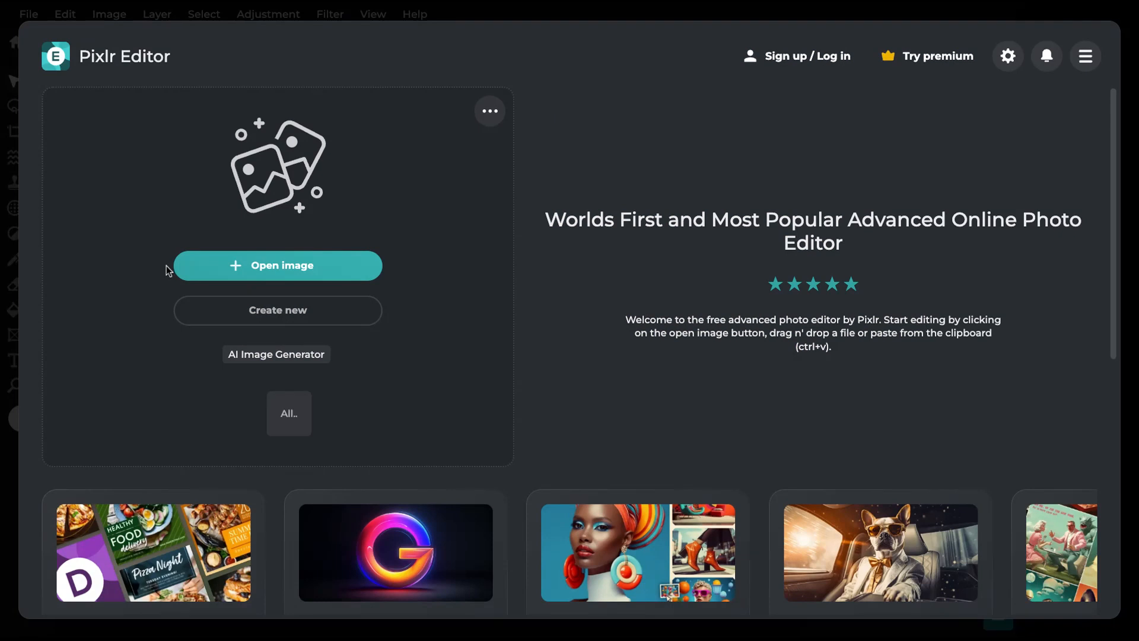
left_click(276, 257)
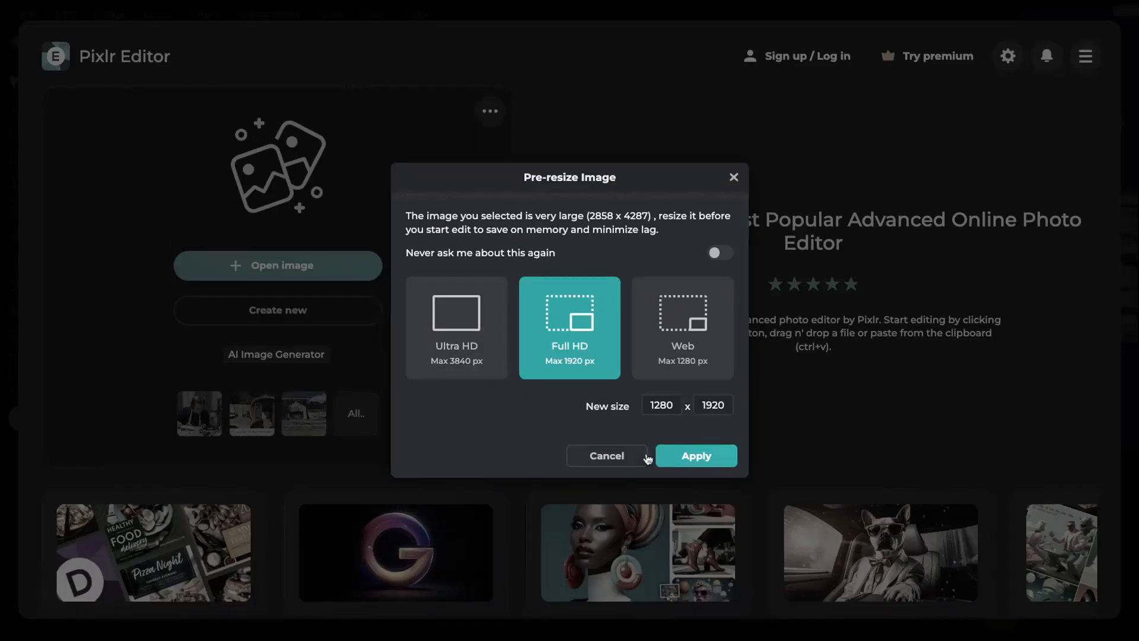
left_click(680, 458)
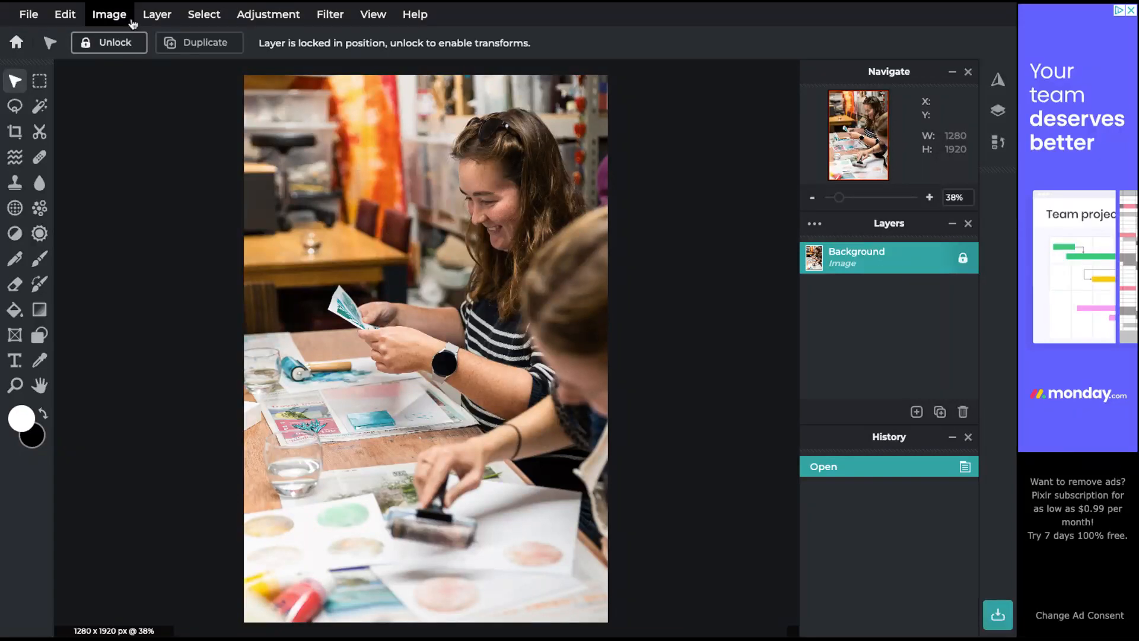
left_click(107, 14)
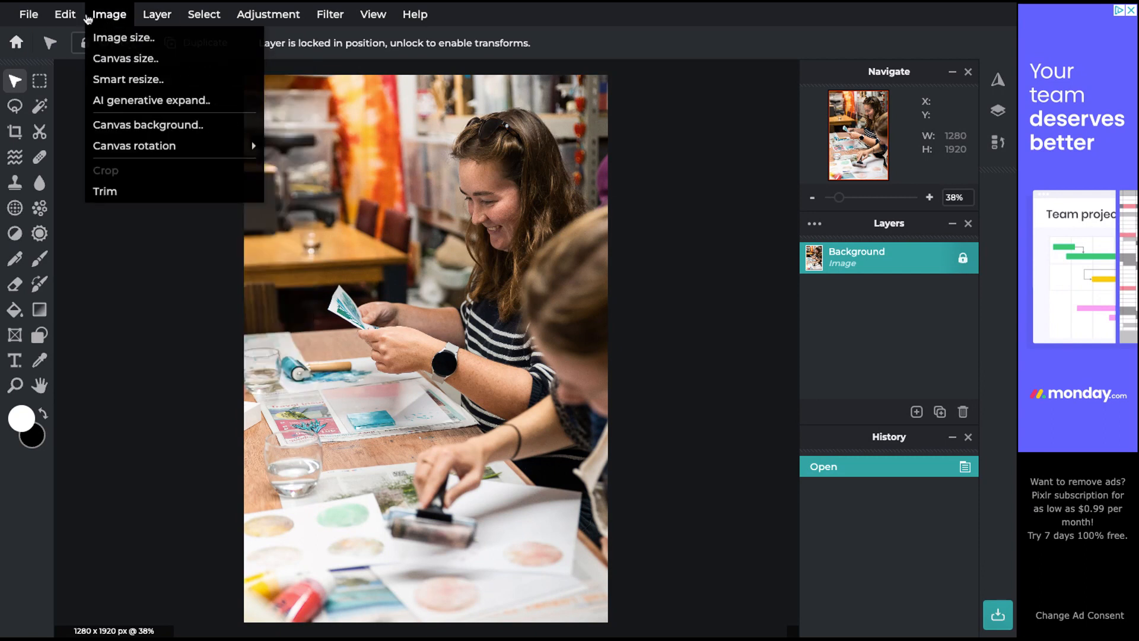
mouse_move(74, 18)
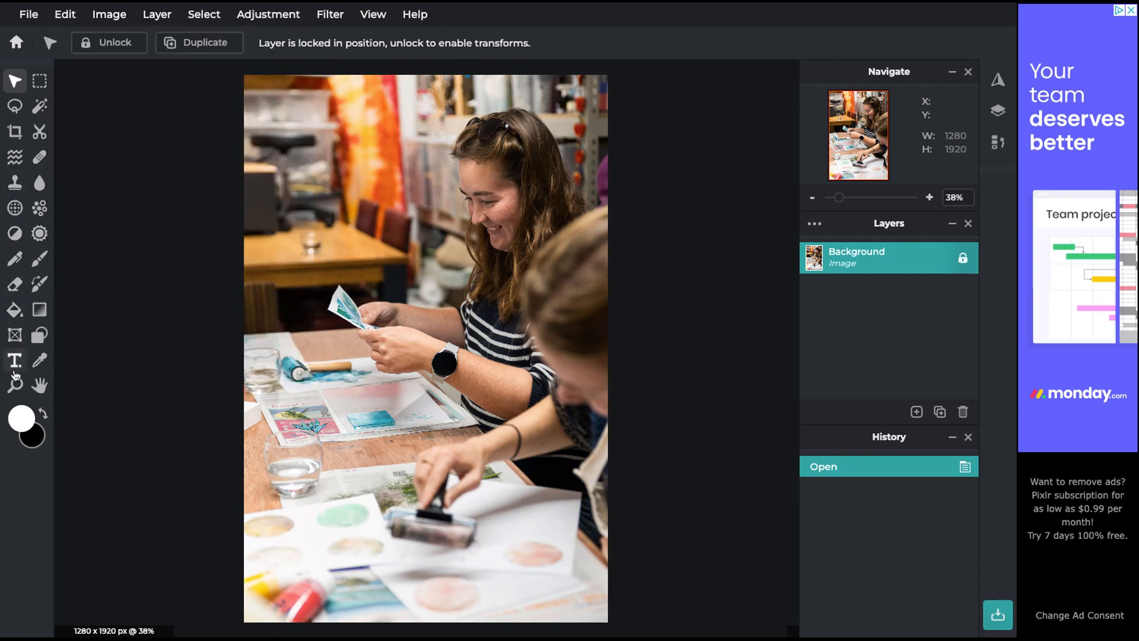
Step: Try cropping the photo to a 19:10 ratio around the smiling woman's face, and revert it to its opened state
left_click(15, 134)
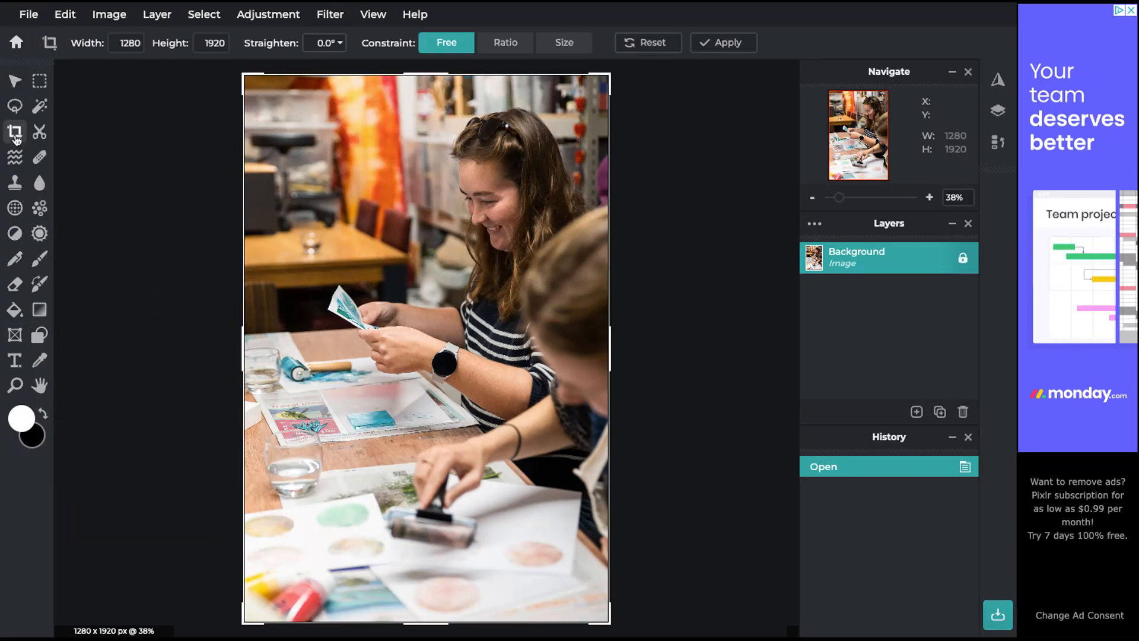
left_click(510, 45)
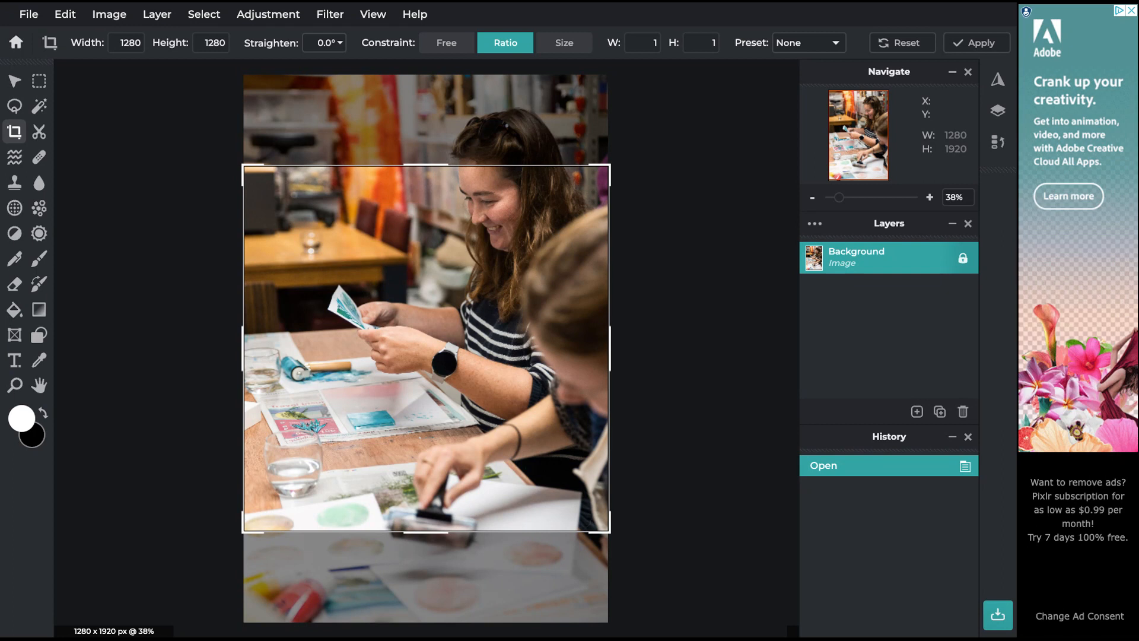
left_click(796, 237)
left_click_drag(528, 380, 526, 226)
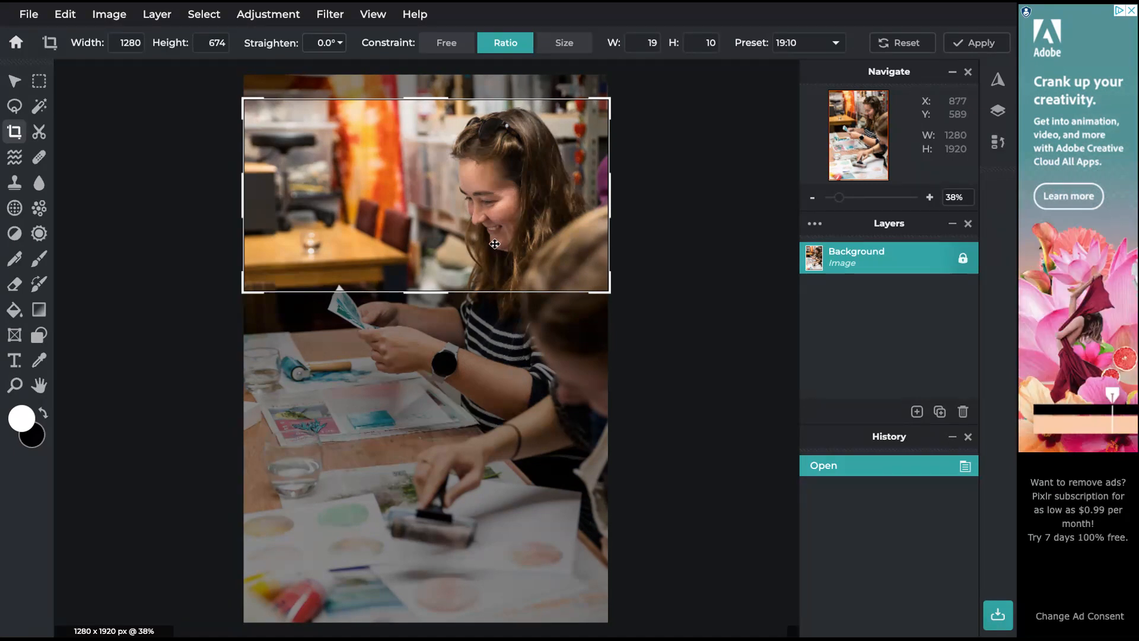
left_click(974, 43)
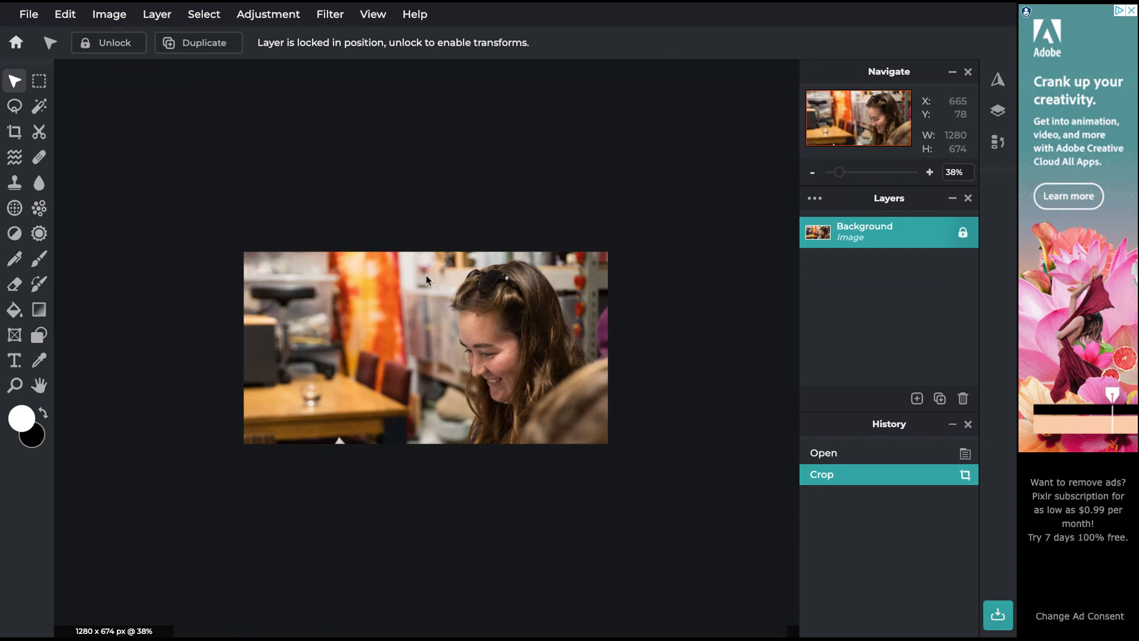
left_click(871, 457)
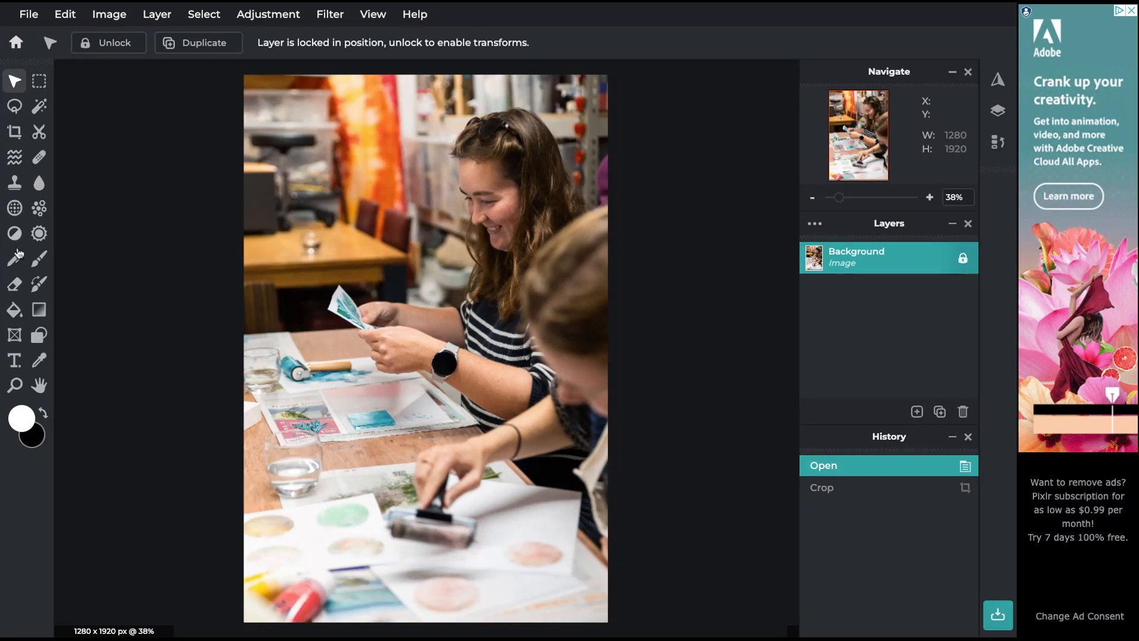
Step: Crop the photo to the 16:9 widescreen ratio, framing the smiling woman's face in the upper part of the image
left_click(15, 132)
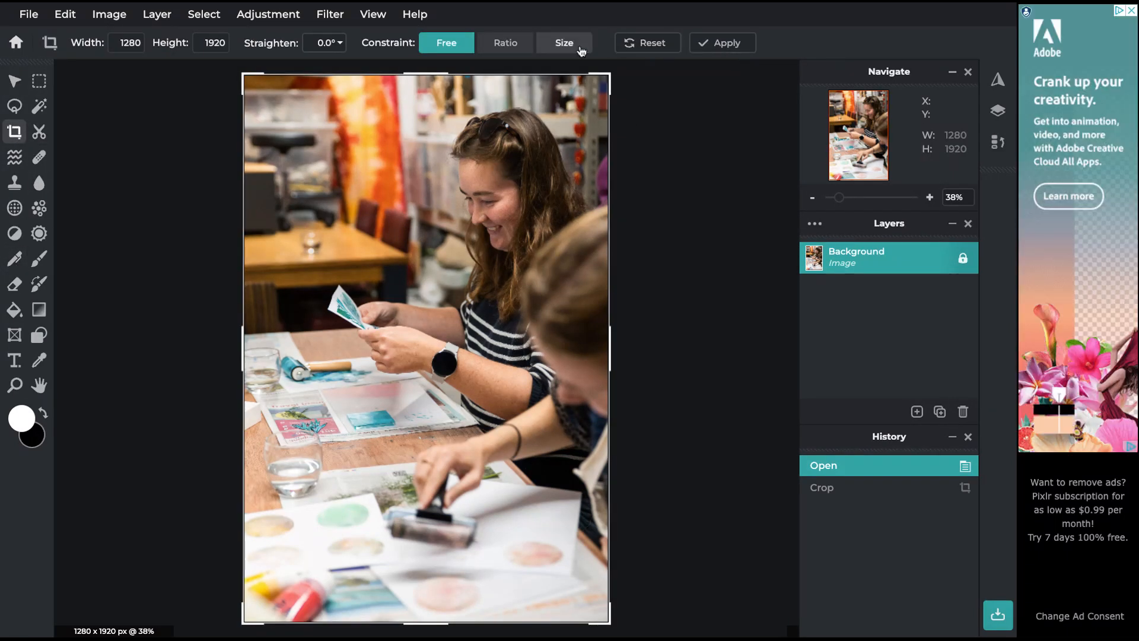
left_click(517, 45)
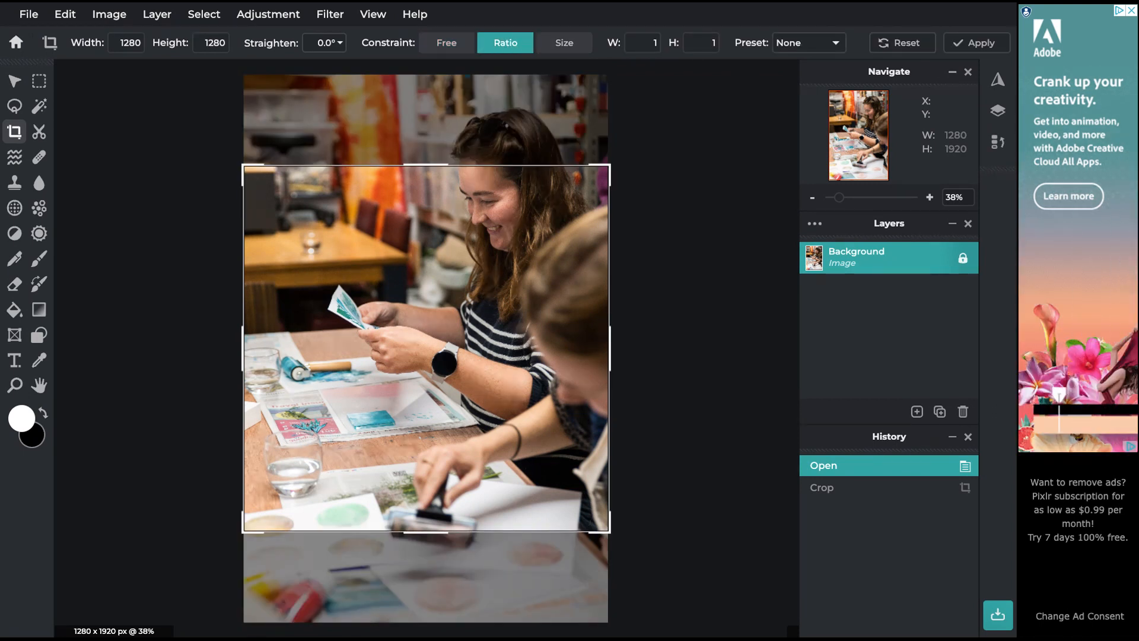
left_click(807, 107)
left_click_drag(517, 337, 518, 188)
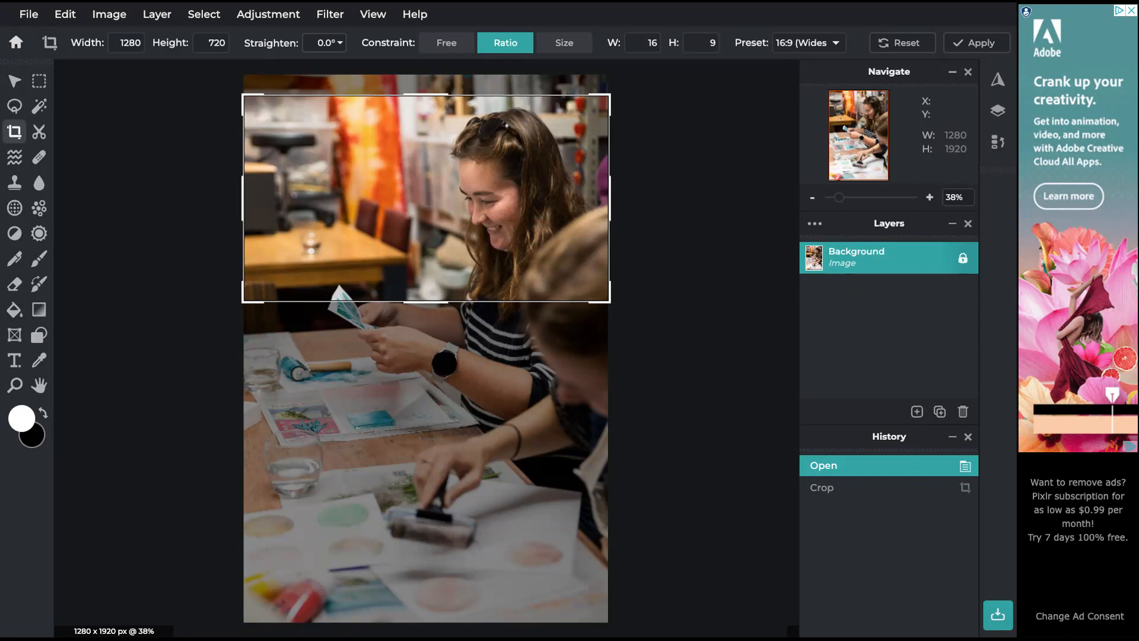
left_click(976, 43)
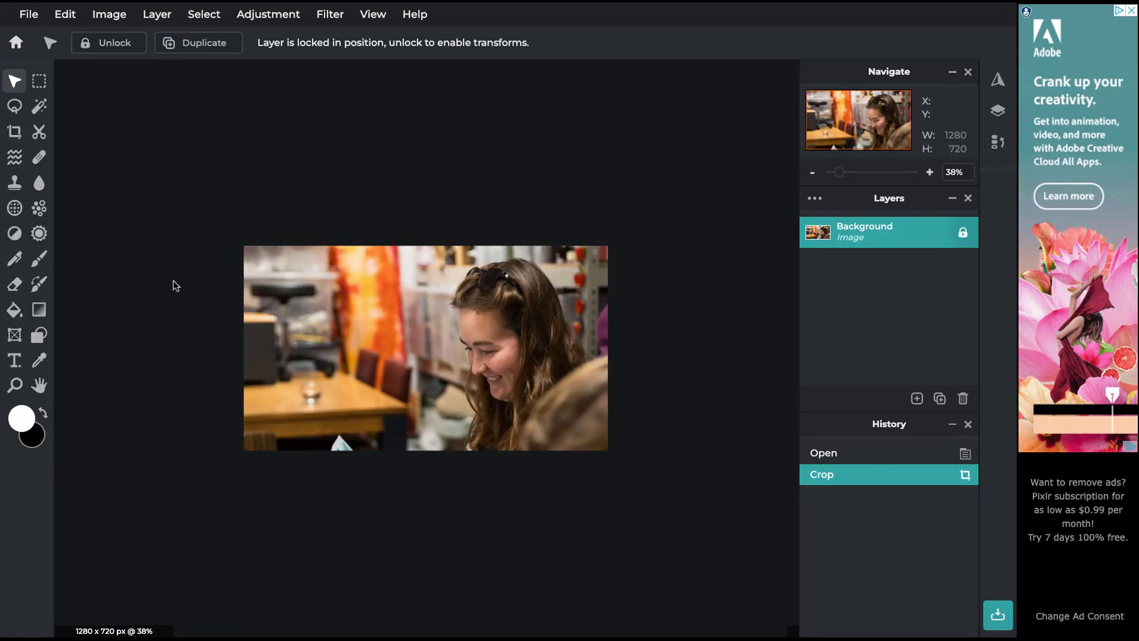
Step: Open the save settings for the cropped photo
left_click(27, 14)
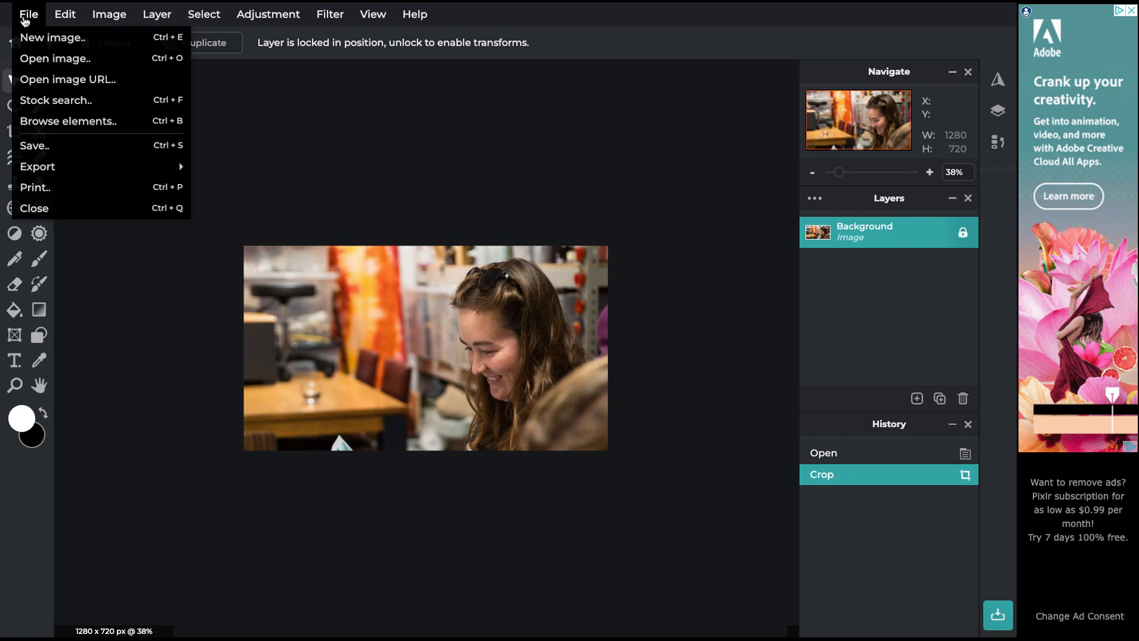
left_click(38, 146)
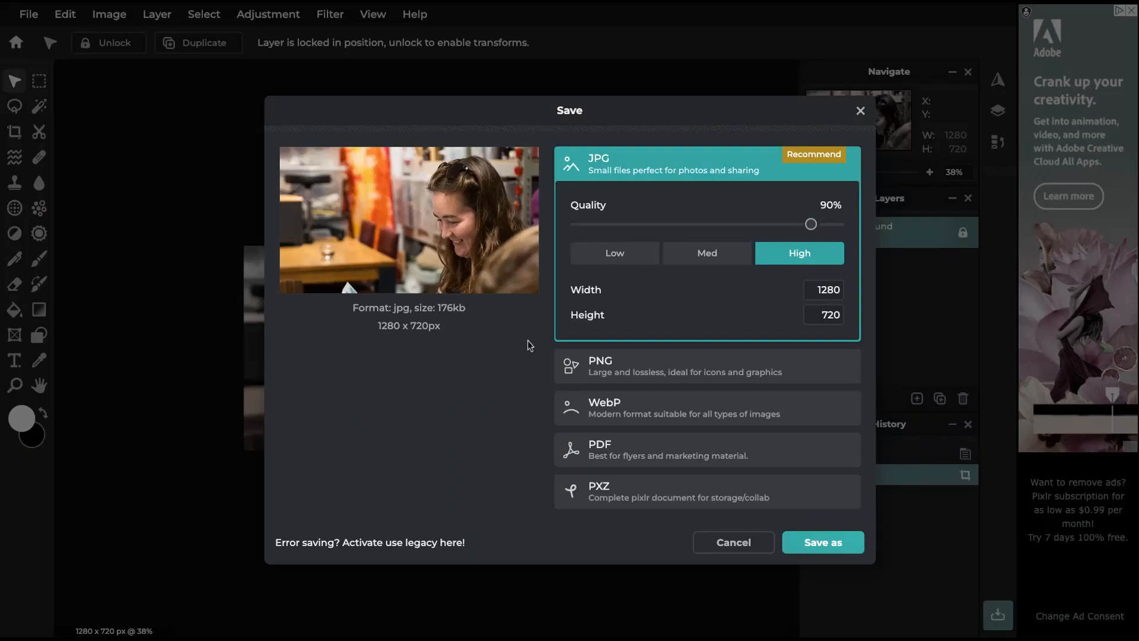